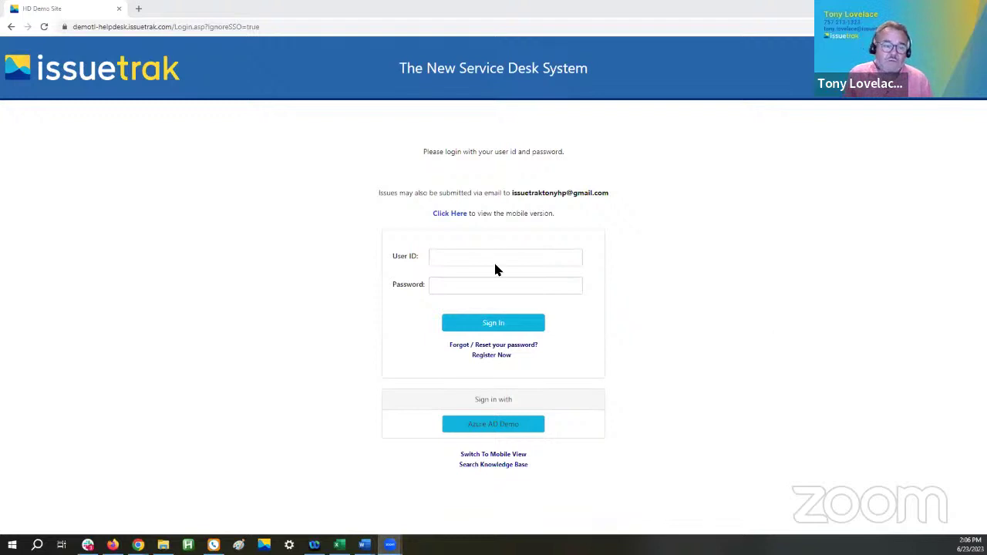
- Sign in with Azure AD Demo single sign-on, choosing your Microsoft account
{"action": "left_click", "coordinate": [486, 426]}
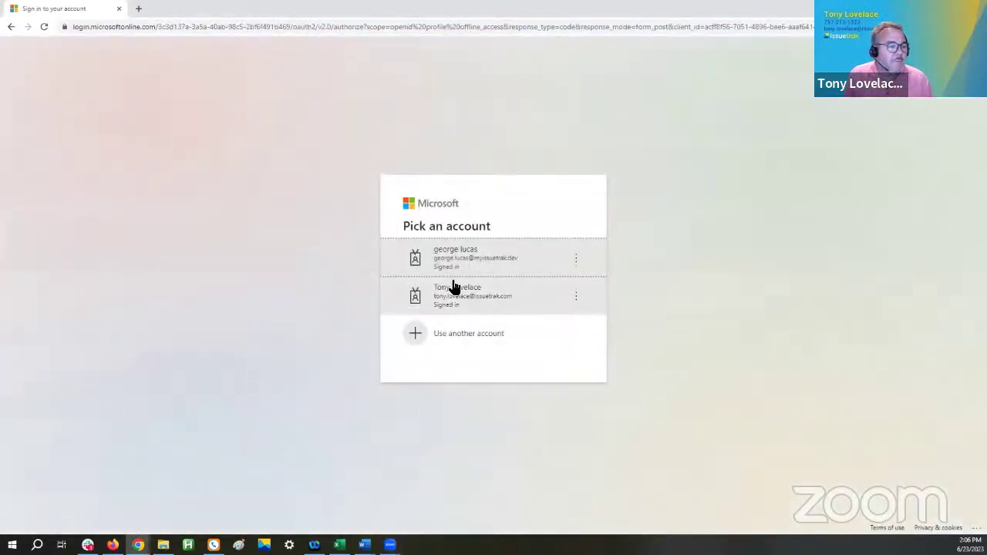
{"action": "left_click", "coordinate": [449, 257]}
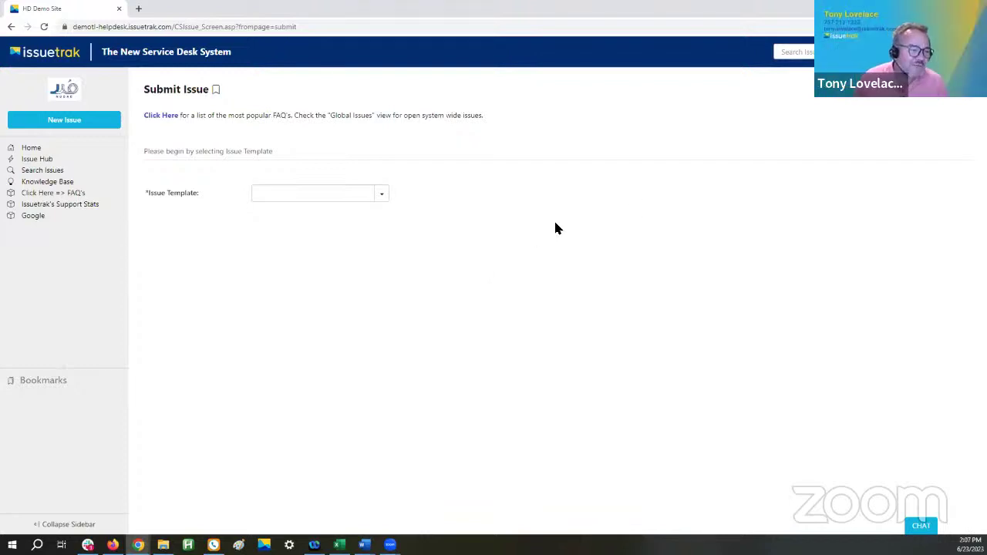
- Set the Issue Template to 'Application Support Request 2'
{"action": "left_click", "coordinate": [381, 197]}
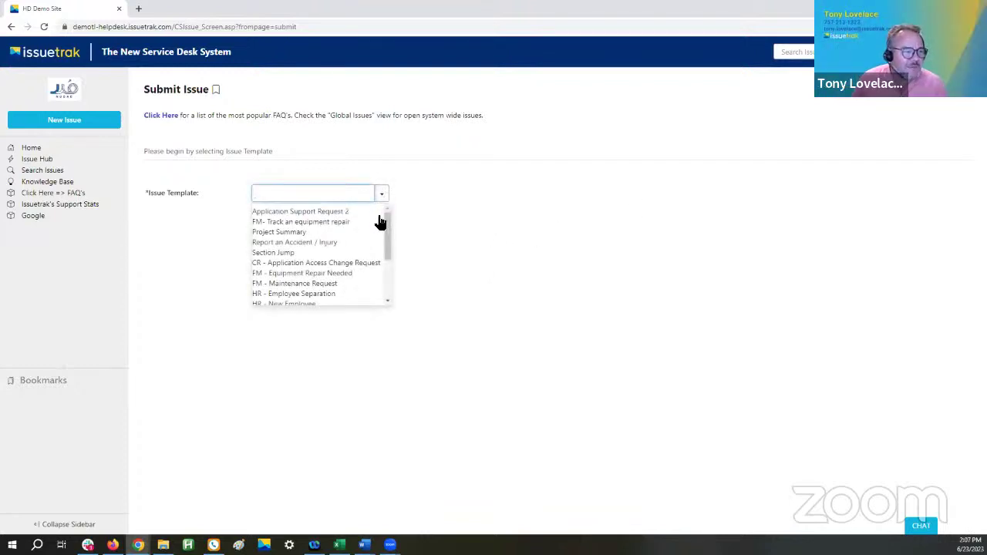
{"action": "left_click", "coordinate": [301, 212]}
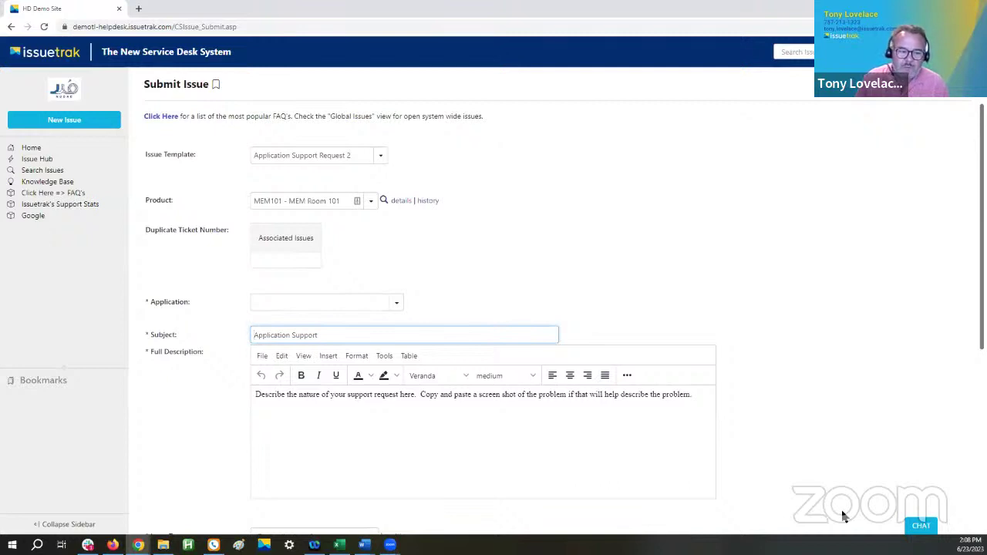
- In the chat bot, request product help for a password reset
{"action": "left_click", "coordinate": [922, 527]}
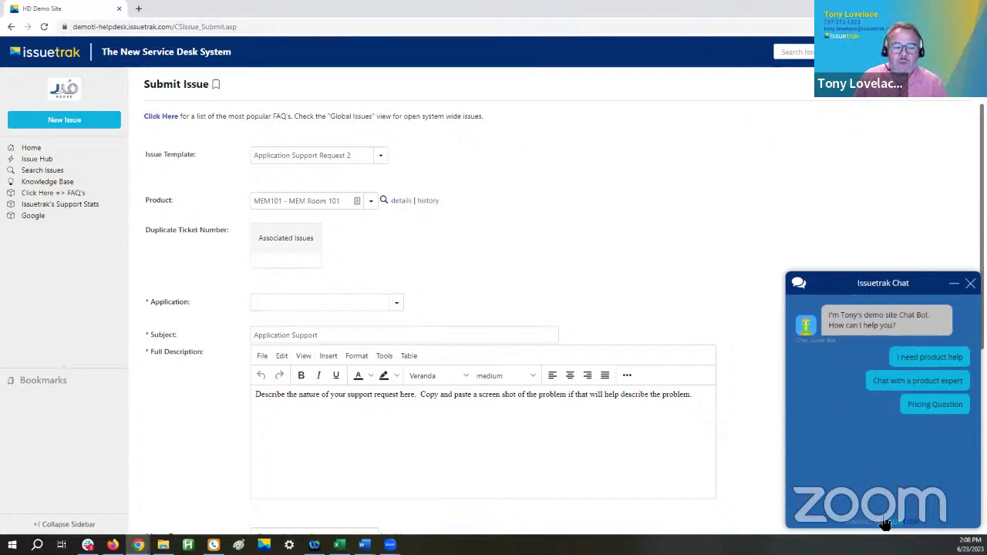
{"action": "left_click", "coordinate": [970, 283]}
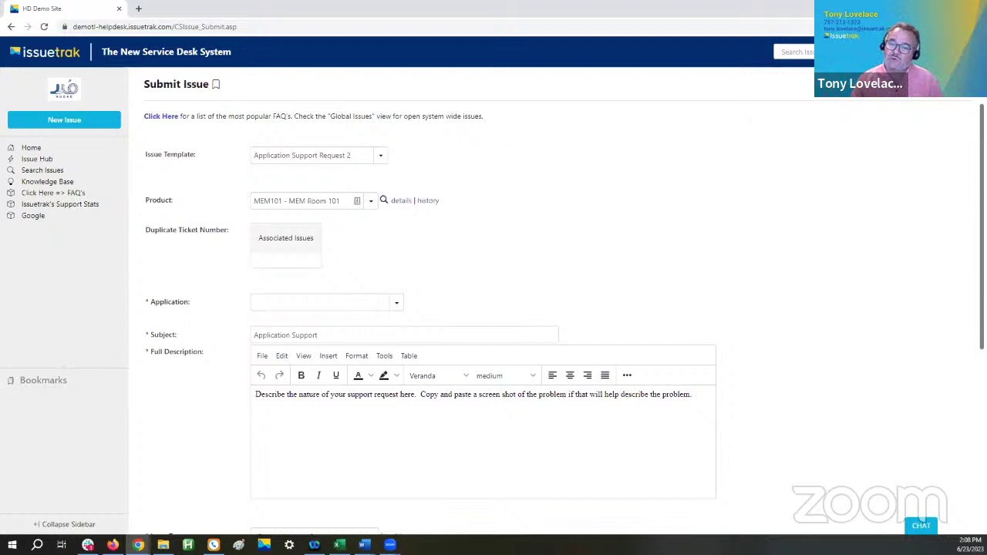
{"action": "left_click", "coordinate": [922, 527]}
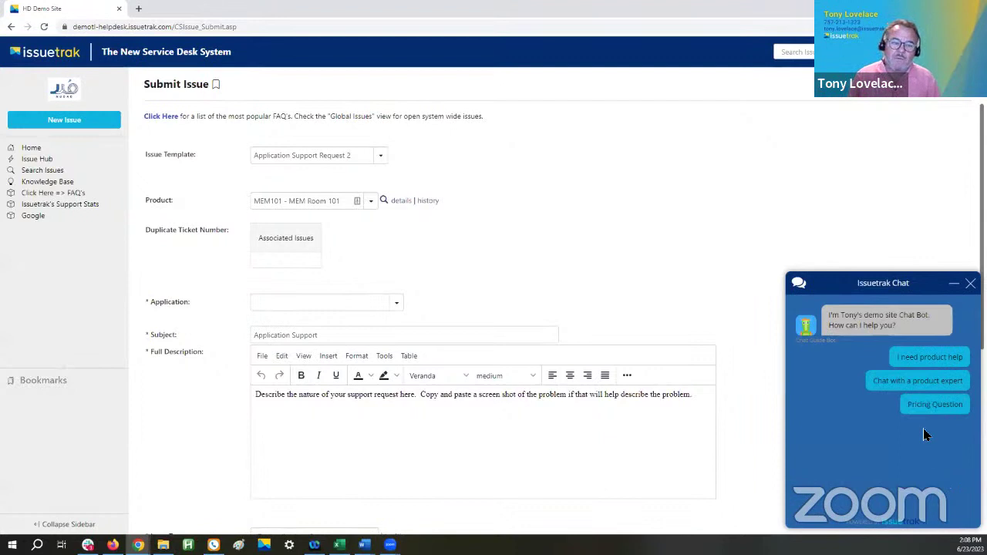
{"action": "left_click", "coordinate": [912, 359]}
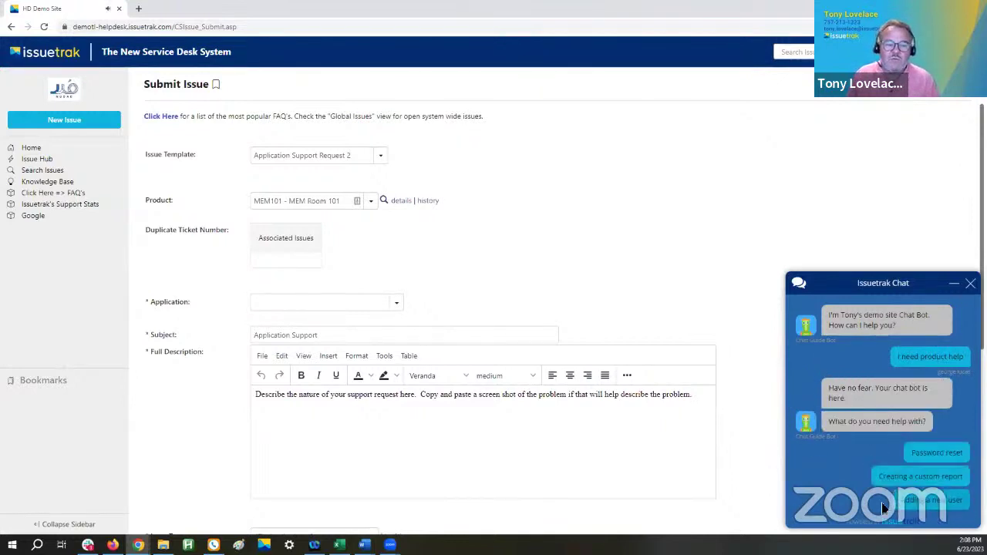
{"action": "left_click", "coordinate": [930, 458]}
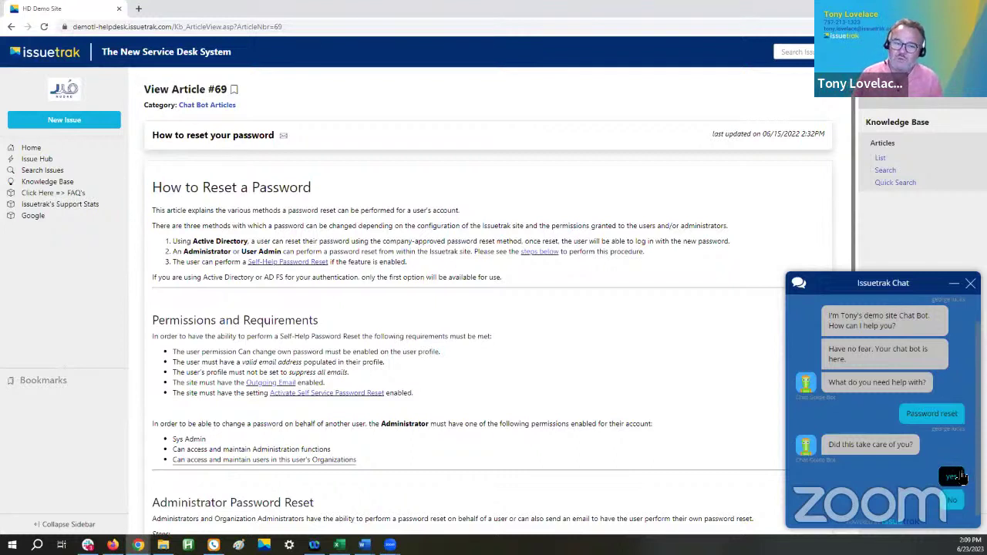
- Confirm the article solved it, rate the chat five stars, and close it
{"action": "left_click", "coordinate": [957, 478]}
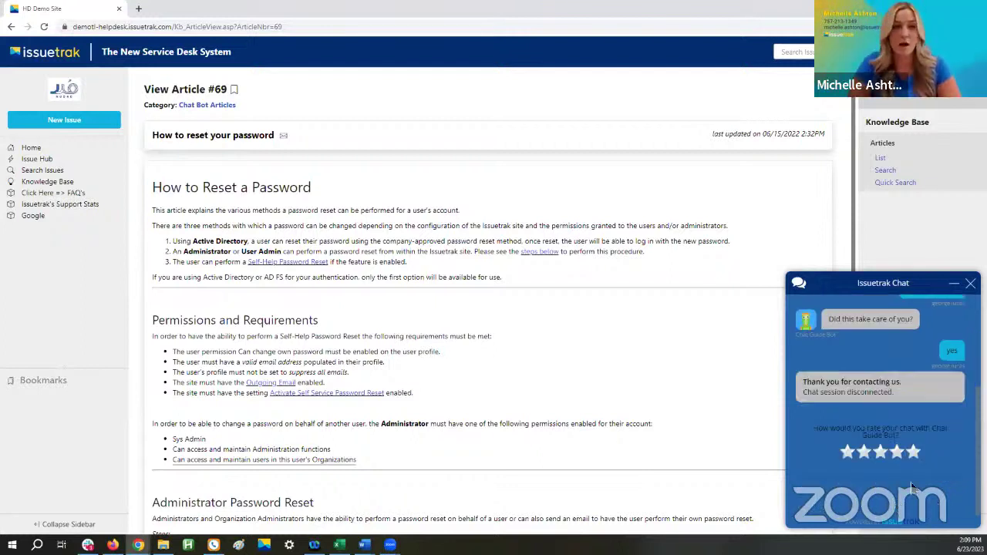
{"action": "left_click", "coordinate": [912, 454]}
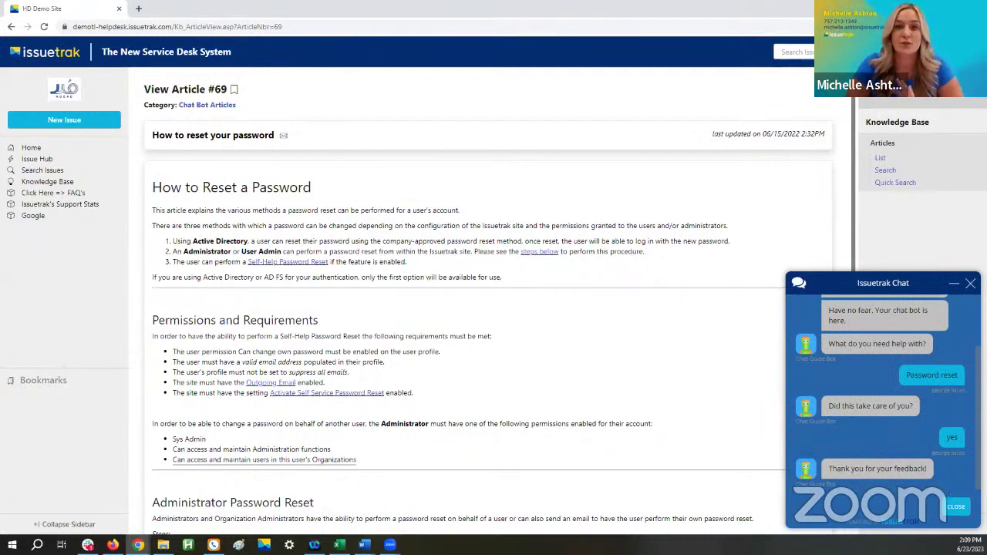
{"action": "left_click", "coordinate": [956, 507]}
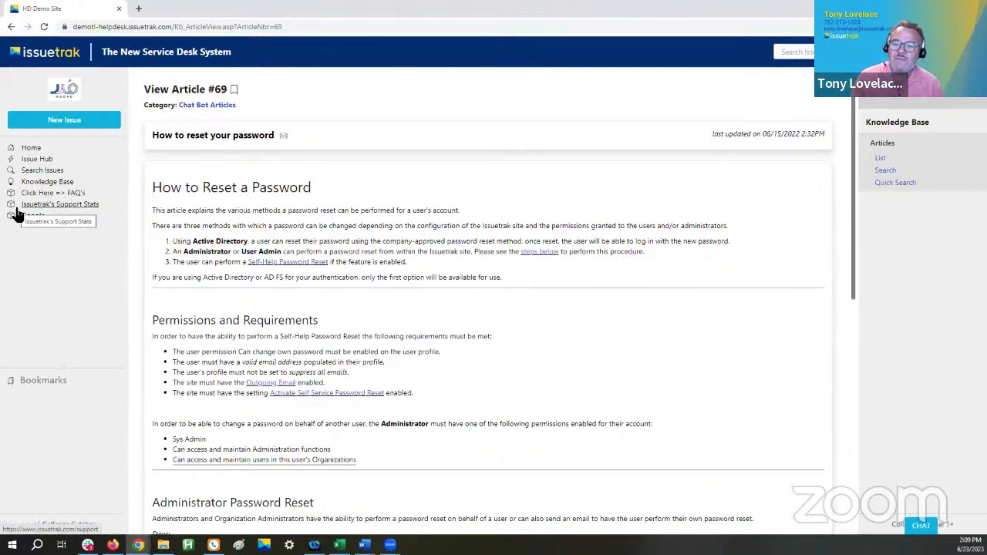
- From Home, follow the FAQ 'Click Here' links to Knowledge Base article #73
{"action": "left_click", "coordinate": [35, 148]}
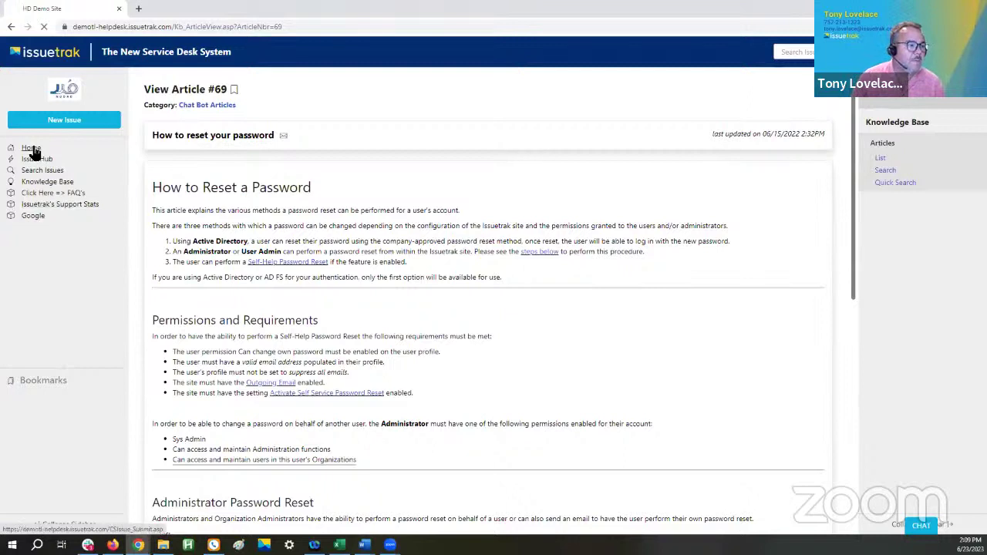
{"action": "left_click_drag", "start_coordinate": [486, 115], "coordinate": [145, 117]}
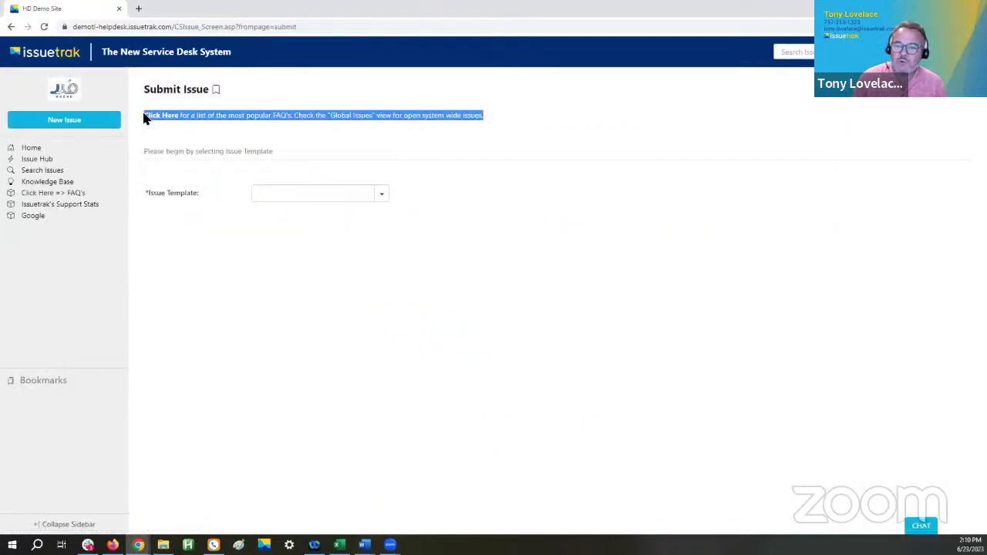
{"action": "left_click", "coordinate": [284, 123]}
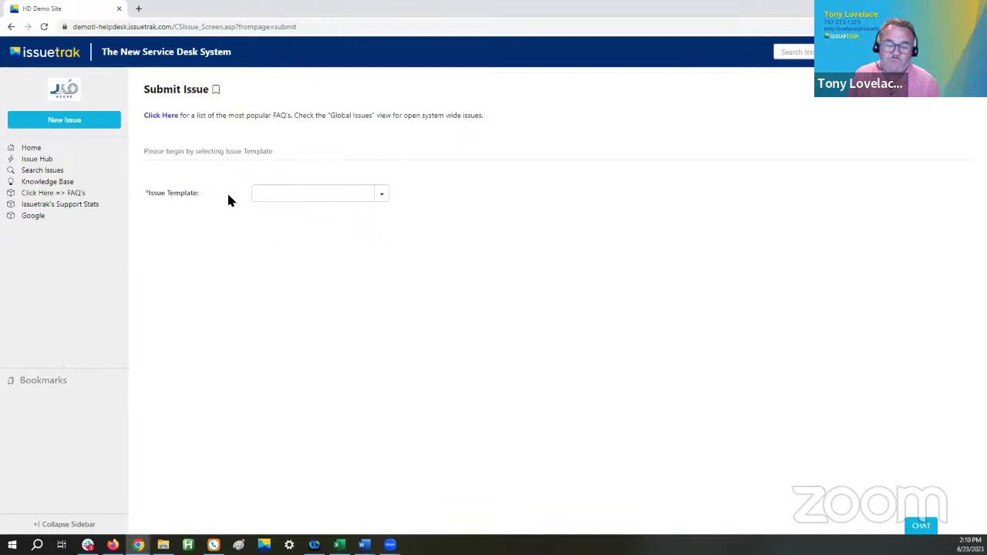
{"action": "left_click", "coordinate": [154, 118]}
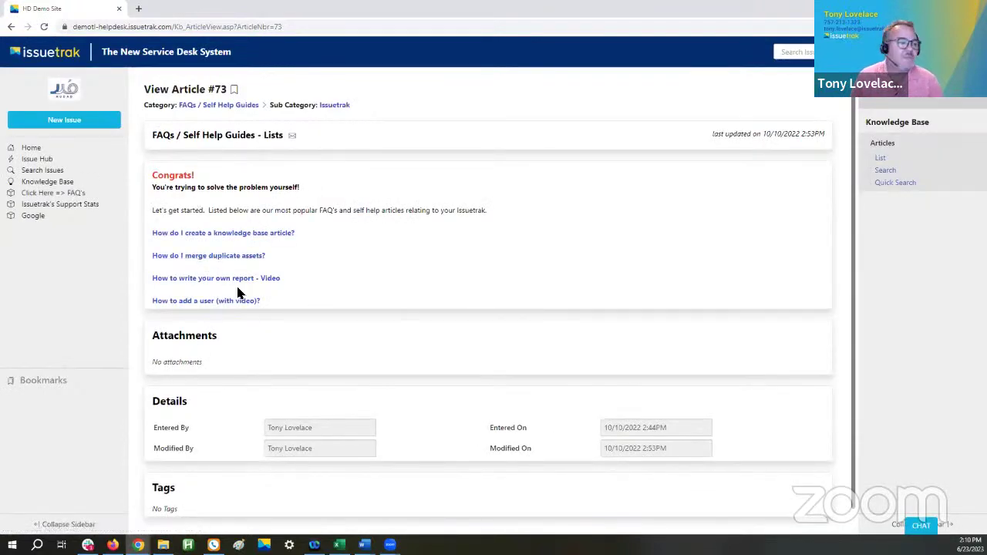
{"action": "left_click", "coordinate": [35, 194]}
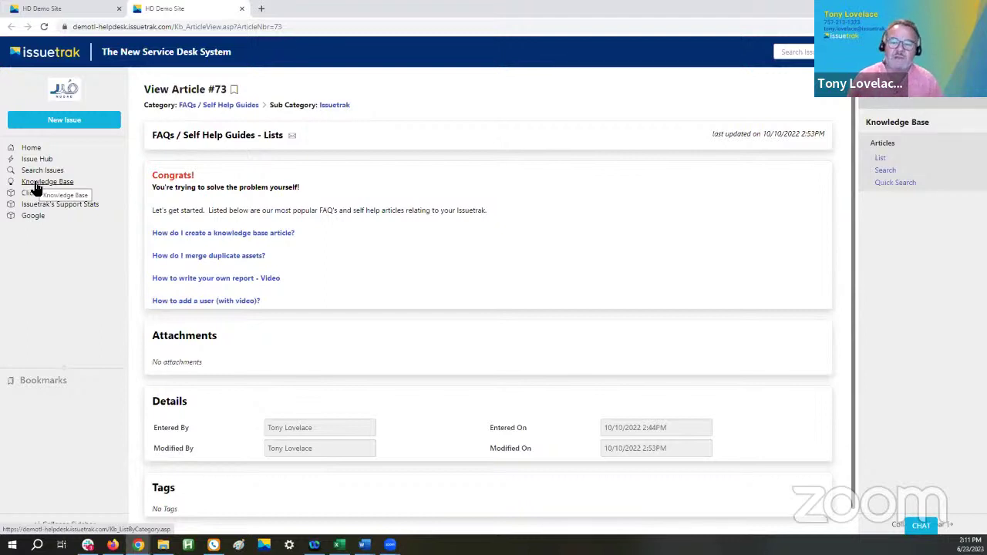
- Log out through the user dropdown at the top right
{"action": "left_click", "coordinate": [35, 185]}
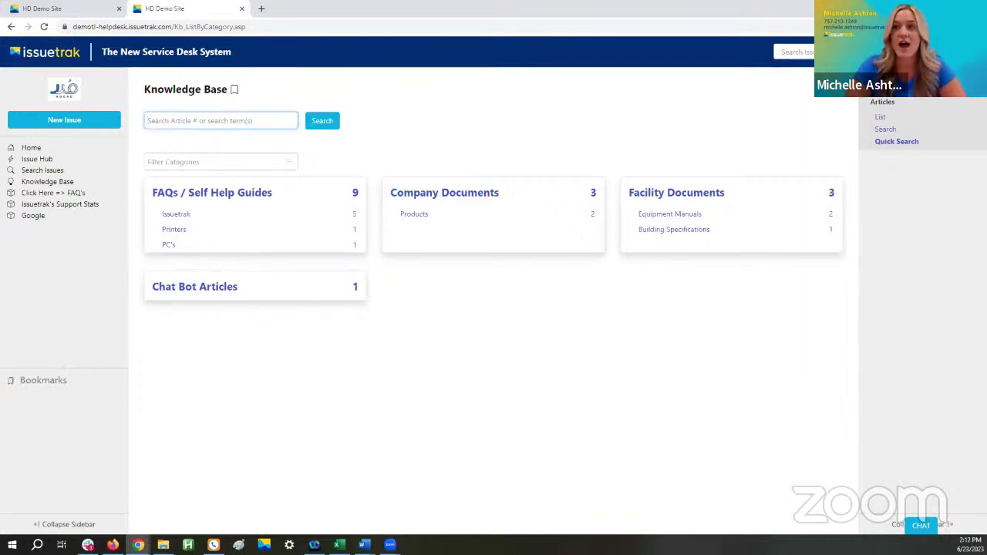
{"action": "left_click", "coordinate": [925, 52]}
{"action": "left_click", "coordinate": [914, 124]}
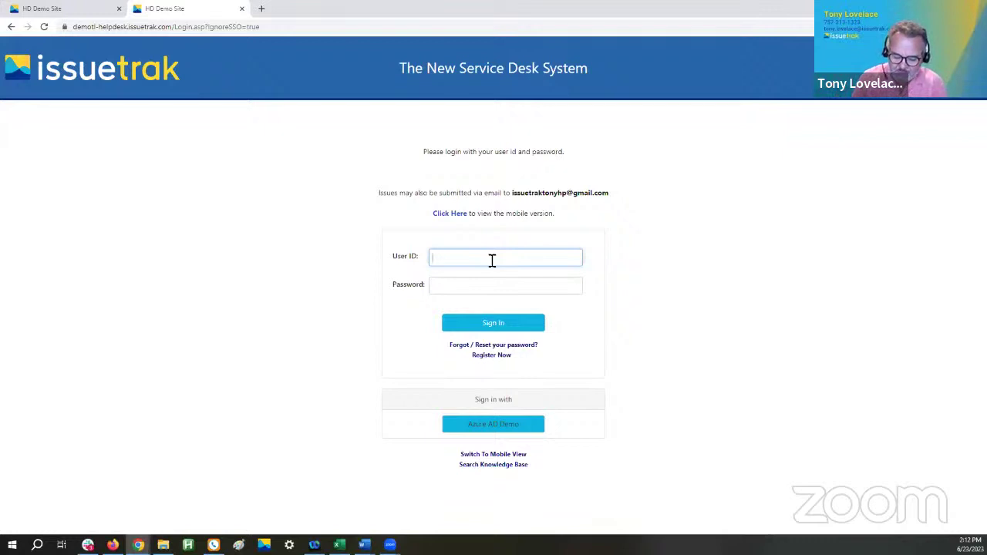
- Sign in with the other user's ID and password, then go to the Dashboard
{"action": "key", "text": "Tab"}
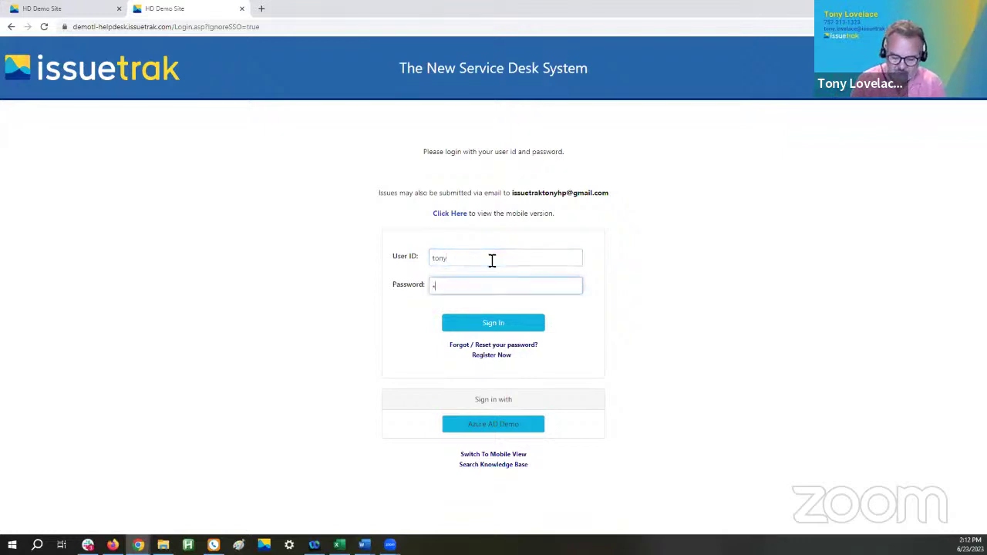
{"action": "key", "text": "Return"}
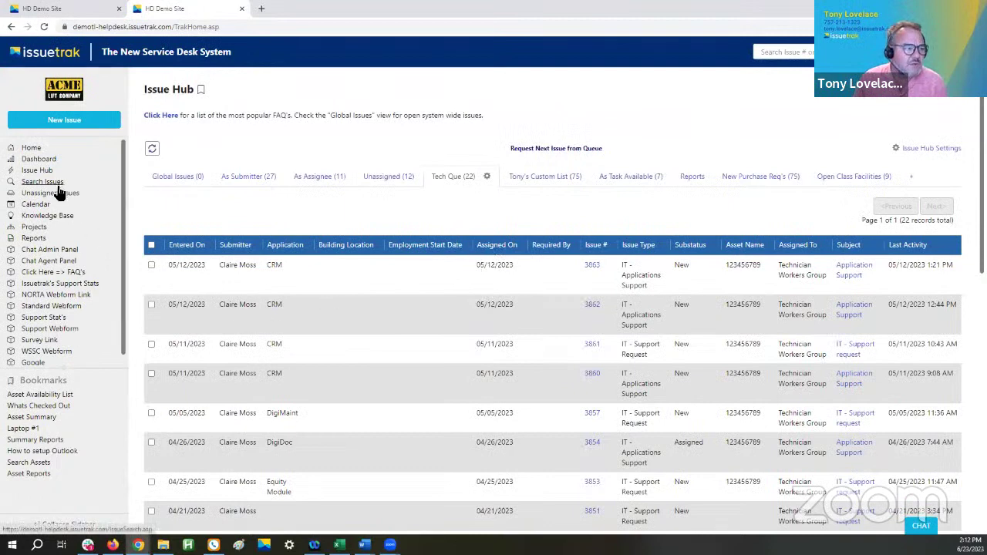
{"action": "left_click", "coordinate": [35, 160]}
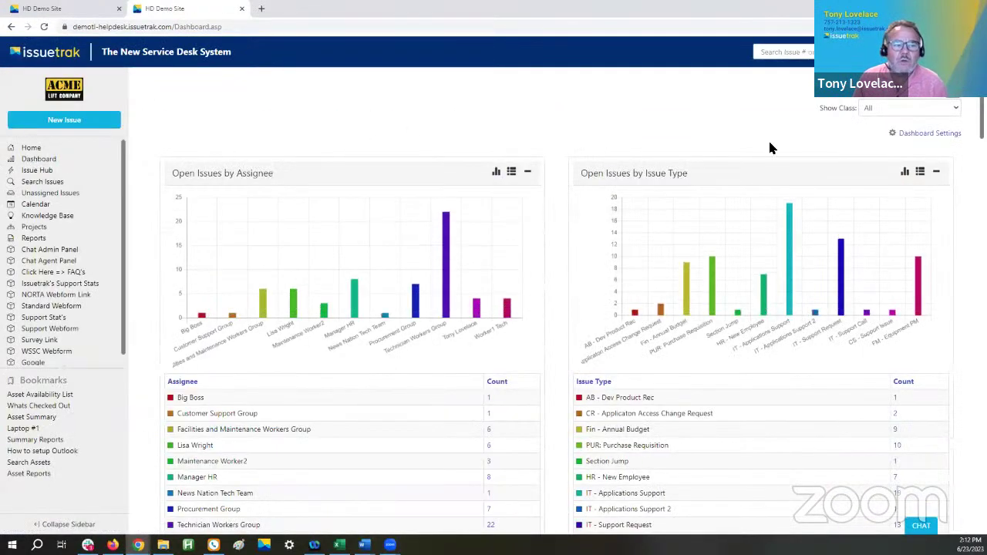
- Set the Dashboard's Show Class filter to Service Request
{"action": "left_click", "coordinate": [890, 109]}
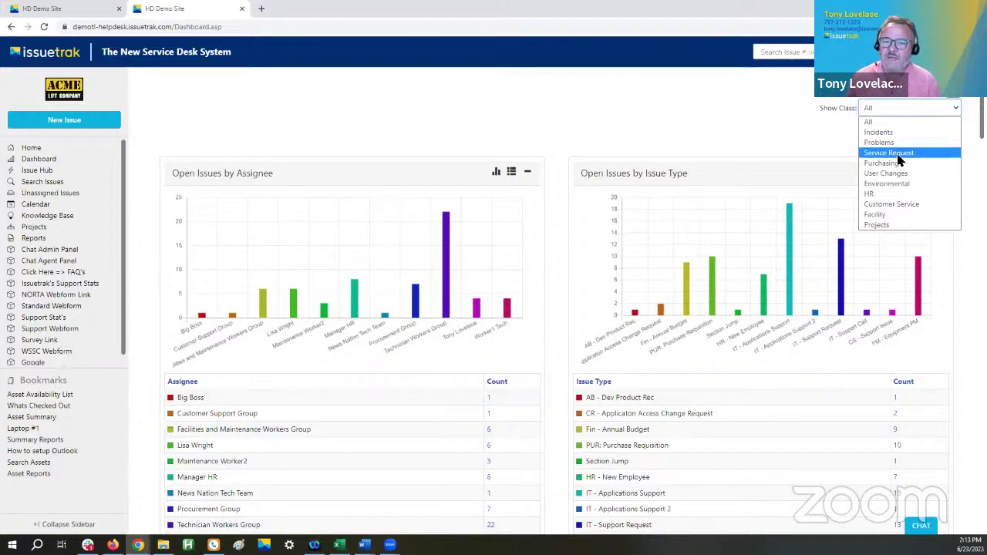
{"action": "left_click", "coordinate": [891, 154]}
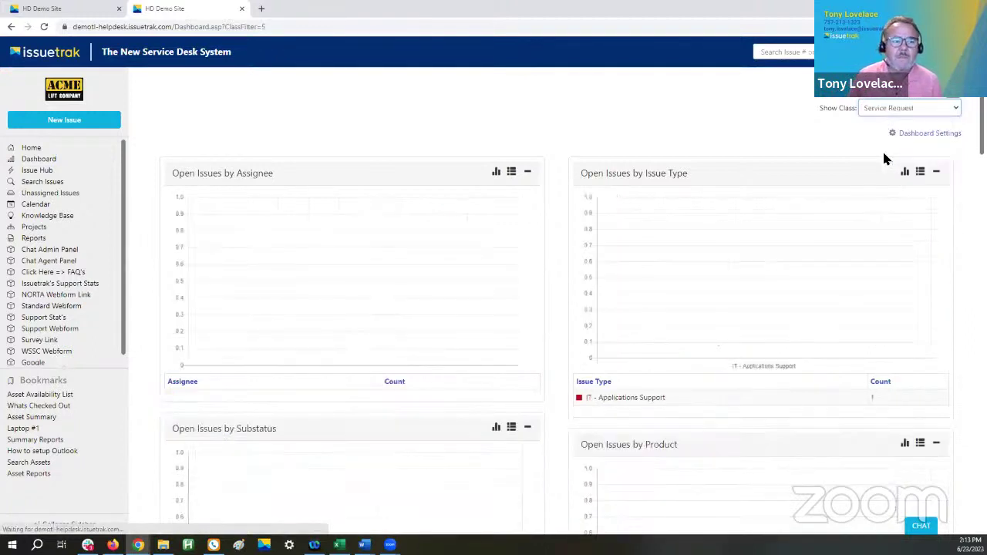
{"action": "mouse_move", "coordinate": [728, 302]}
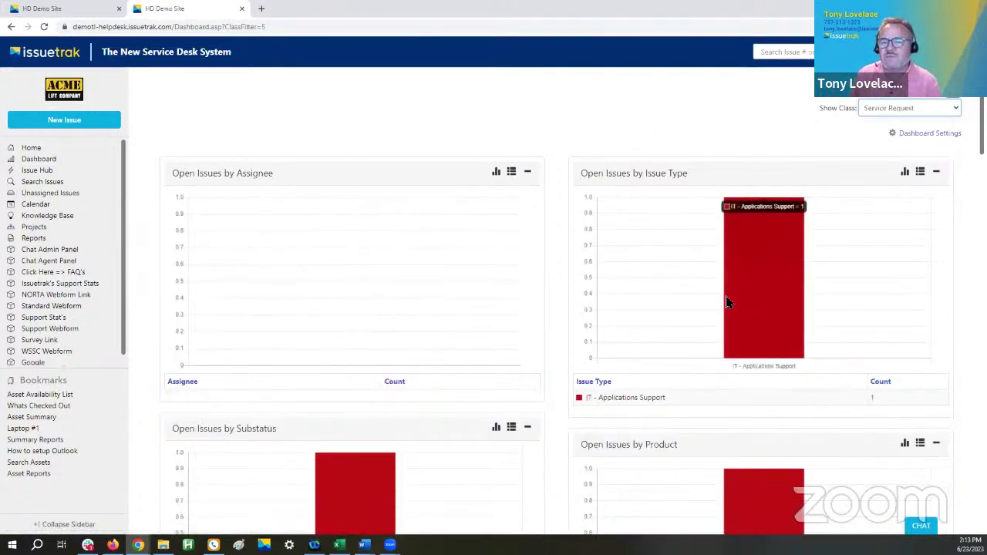
- Start a New Issue from the 'Application Support Request 2' template
{"action": "left_click", "coordinate": [66, 122]}
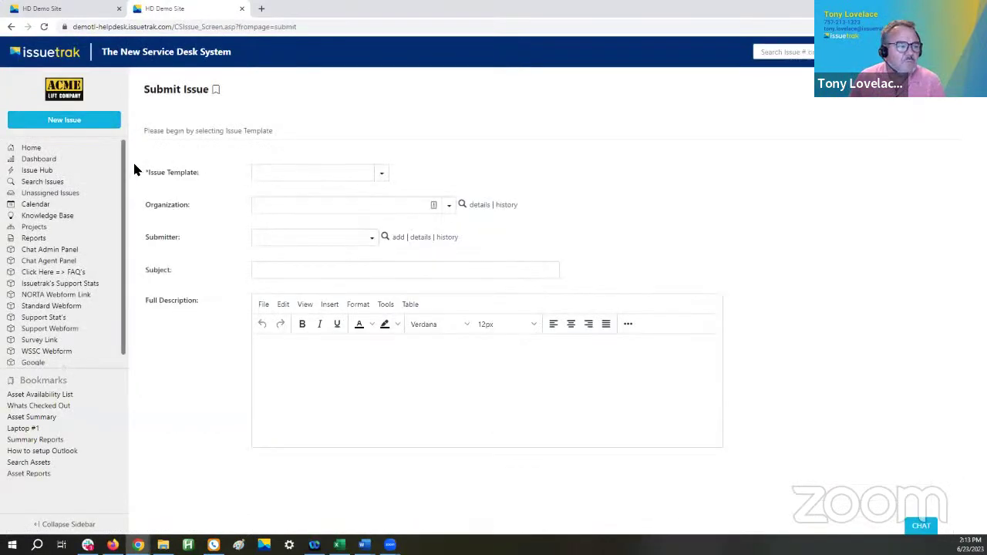
{"action": "triple_click", "coordinate": [191, 173]}
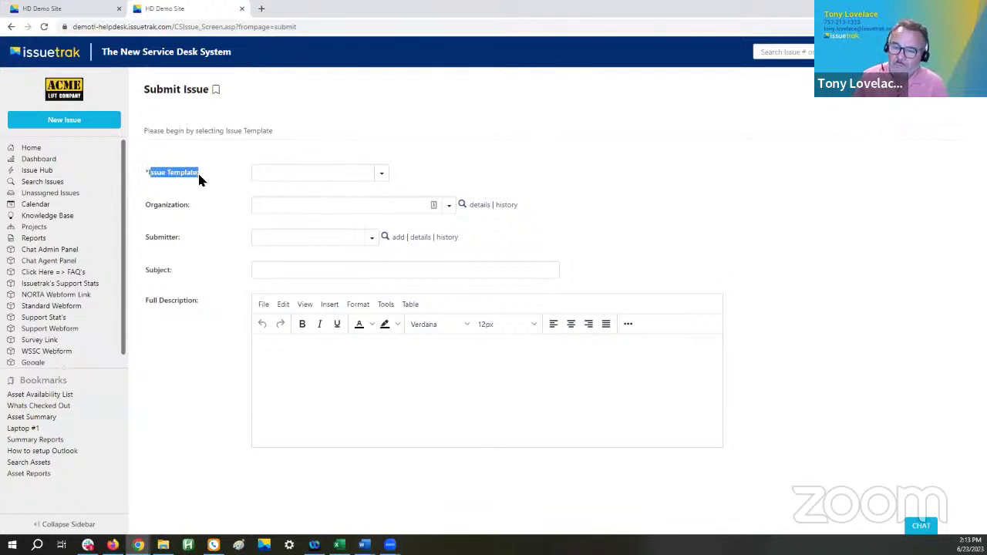
{"action": "left_click", "coordinate": [381, 174]}
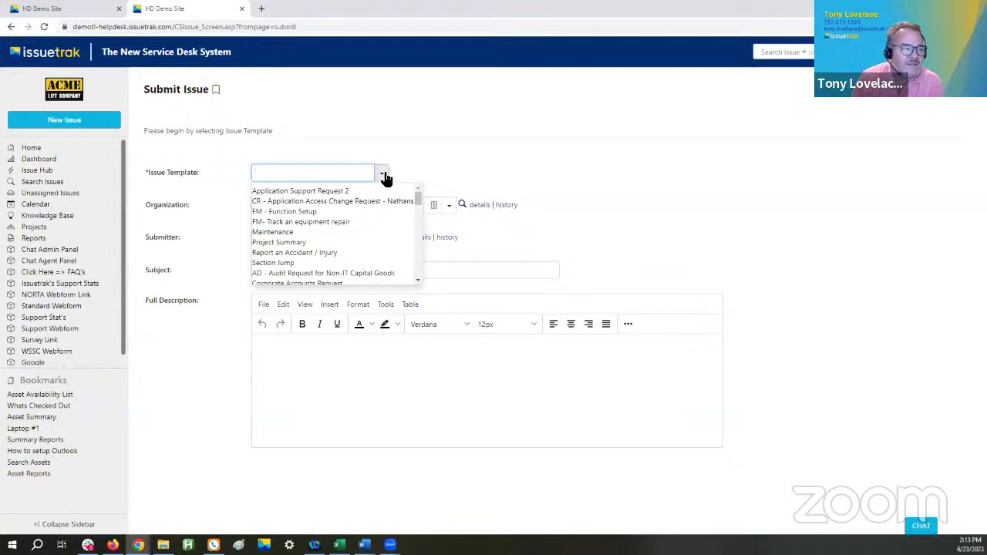
{"action": "left_click", "coordinate": [276, 191]}
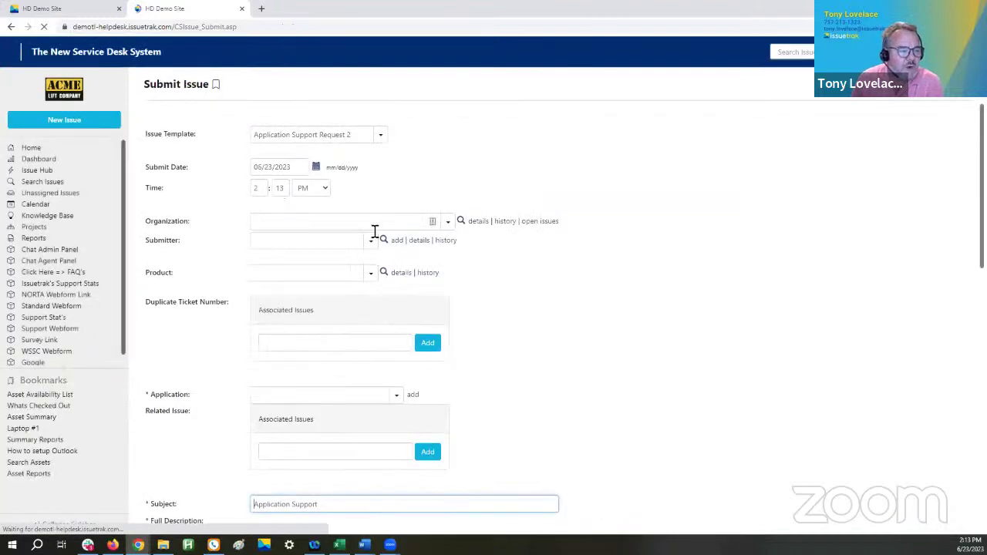
{"action": "scroll", "coordinate": [293, 334], "scroll_direction": "down", "scroll_amount": 3}
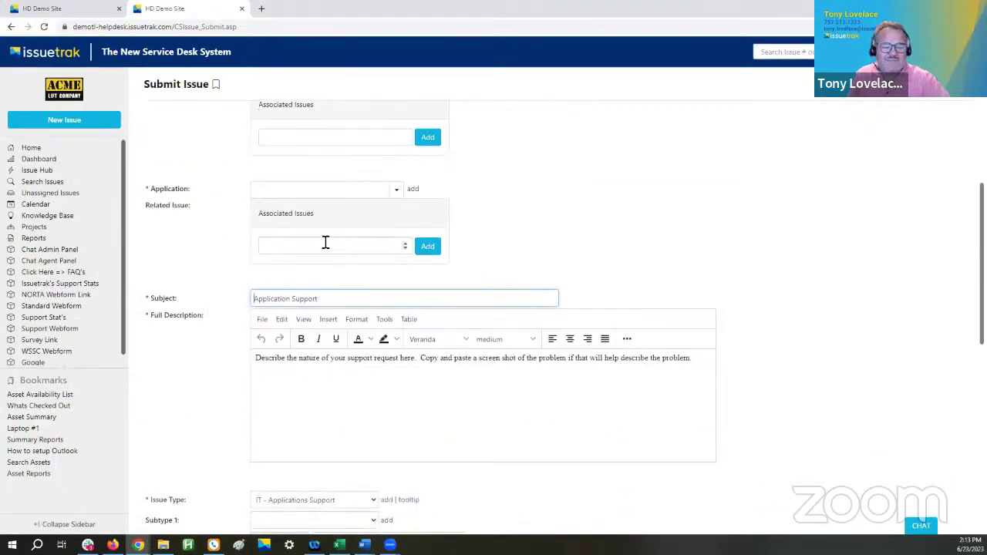
{"action": "scroll", "coordinate": [473, 241], "scroll_direction": "down", "scroll_amount": 8}
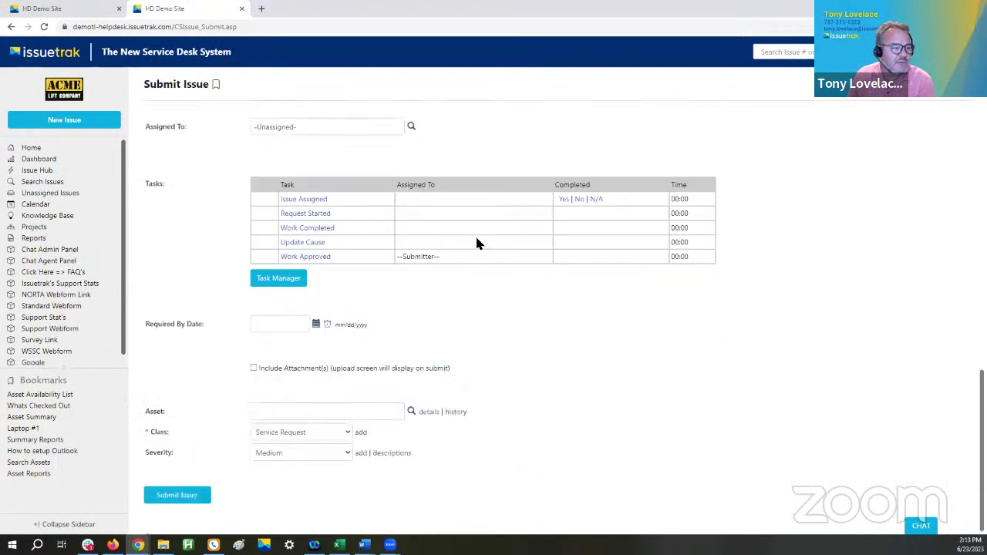
{"action": "left_click_drag", "start_coordinate": [216, 430], "coordinate": [150, 432]}
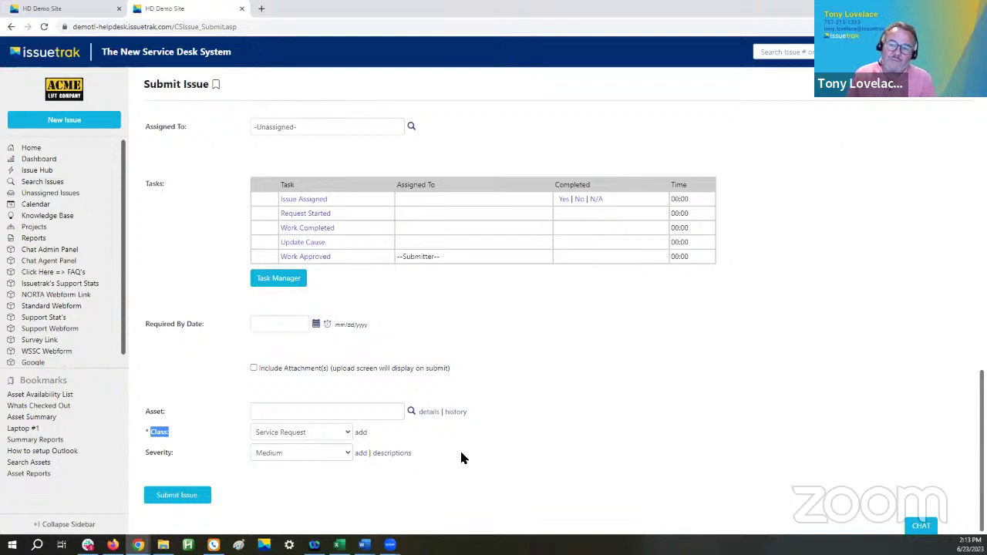
{"action": "left_click", "coordinate": [293, 440]}
{"action": "left_click", "coordinate": [290, 350]}
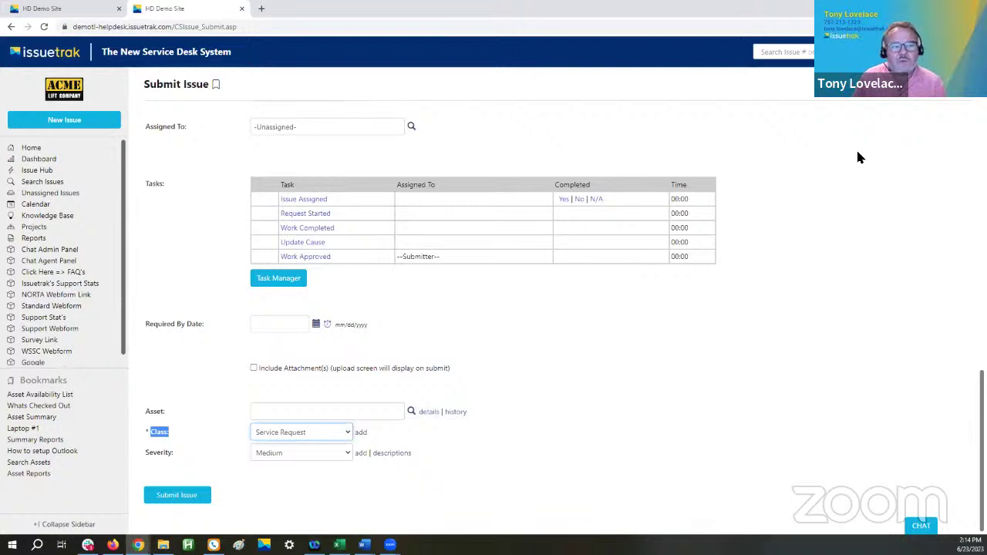
- Open Settings > Asset Management > Assets to see totals per asset type
{"action": "left_click", "coordinate": [917, 52]}
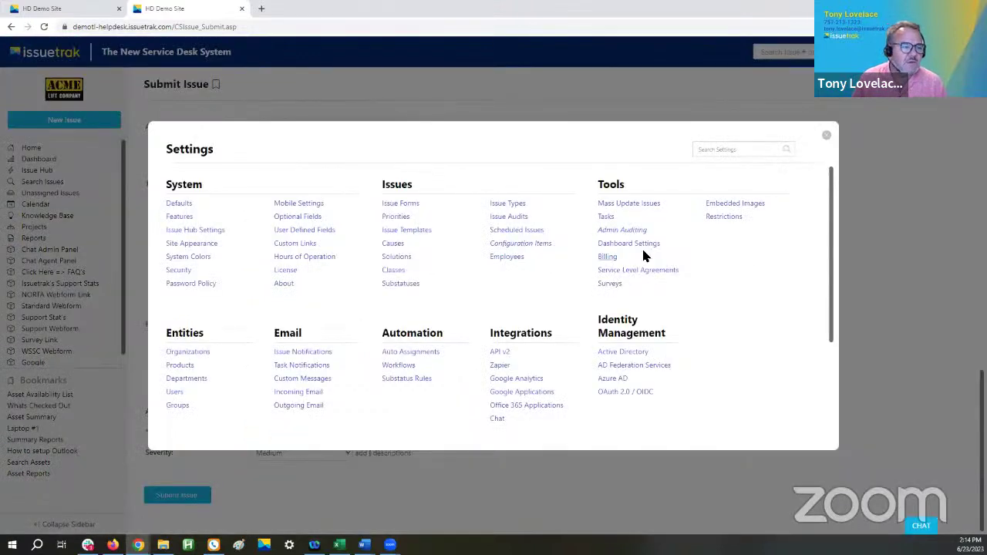
{"action": "scroll", "coordinate": [588, 352], "scroll_direction": "down", "scroll_amount": 2}
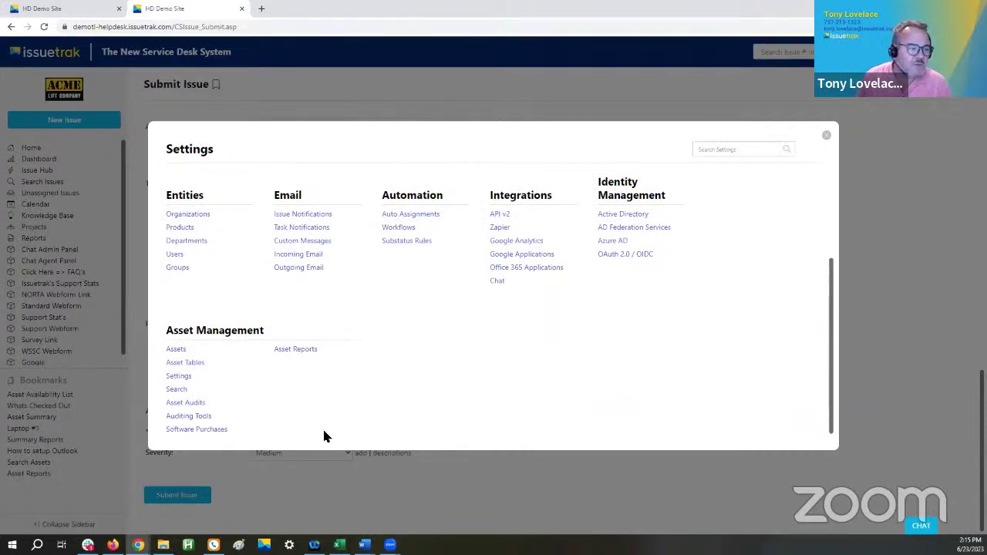
{"action": "left_click", "coordinate": [176, 350]}
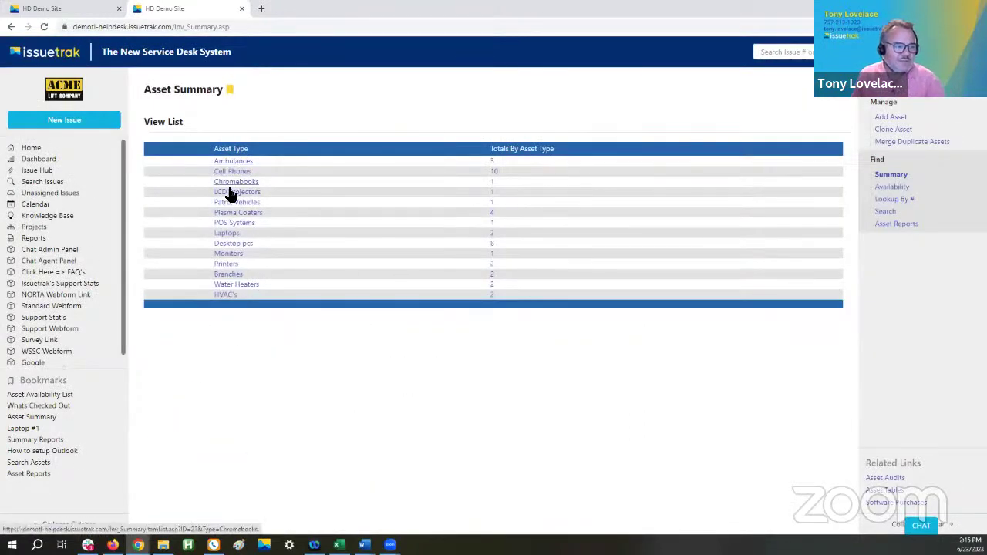
- From the Desktop pcs asset list, open asset 25 (item 123456789) in the Edit Asset form
{"action": "left_click", "coordinate": [229, 245]}
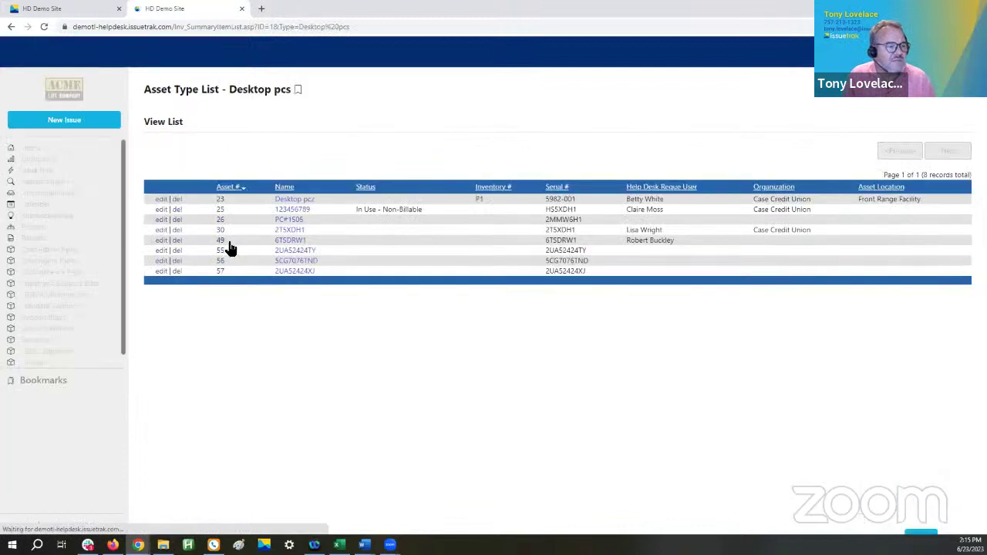
{"action": "left_click", "coordinate": [159, 209]}
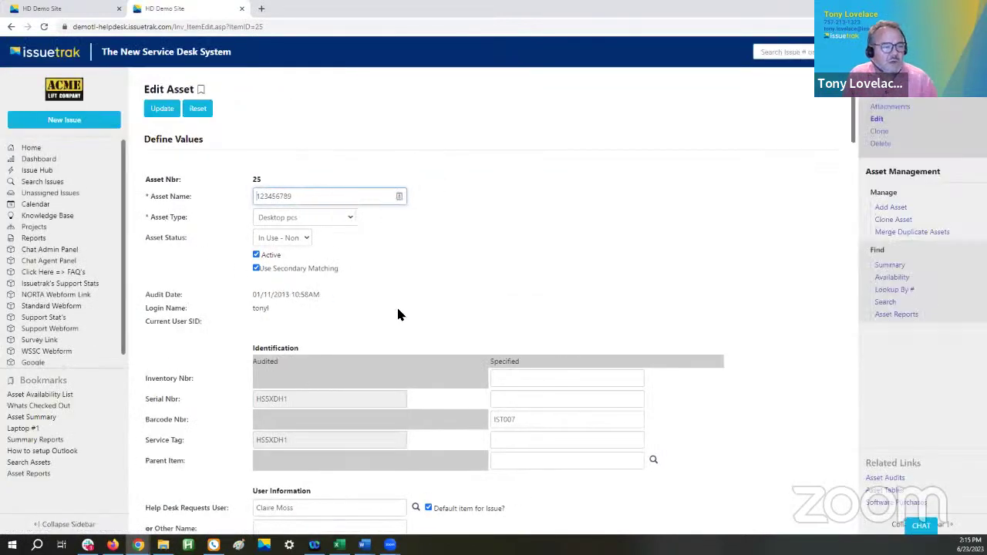
{"action": "scroll", "coordinate": [398, 314], "scroll_direction": "down", "scroll_amount": 3}
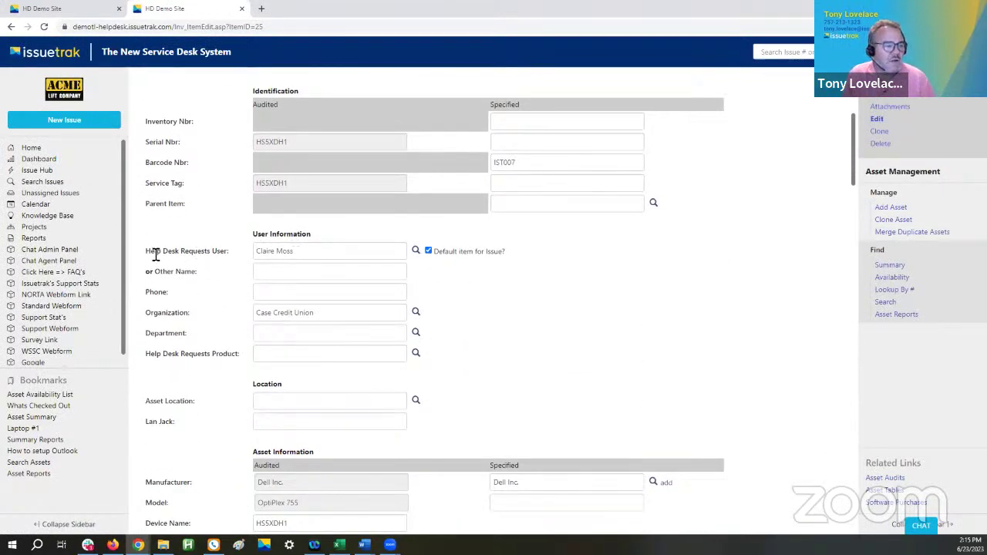
{"action": "left_click_drag", "start_coordinate": [146, 252], "coordinate": [256, 257]}
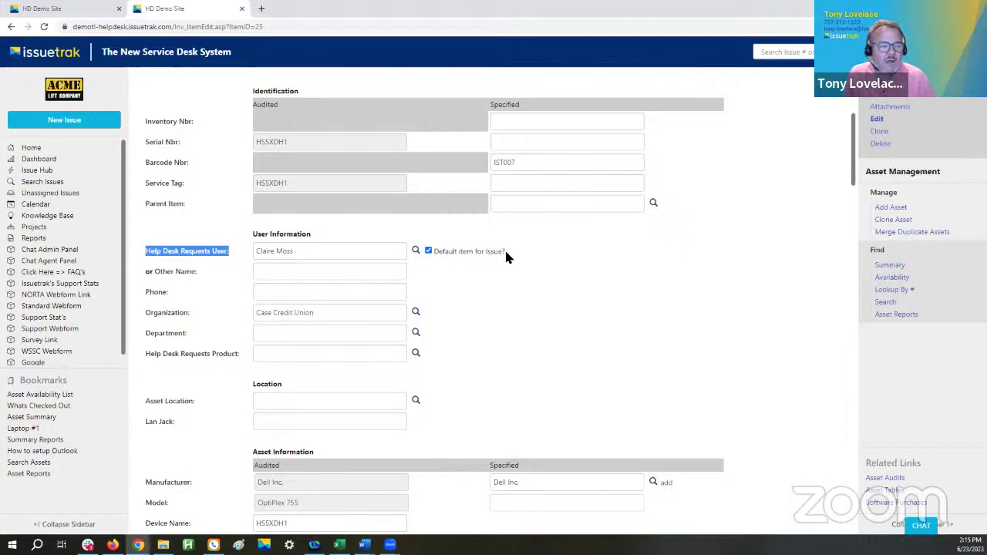
{"action": "left_click_drag", "start_coordinate": [505, 248], "coordinate": [438, 259]}
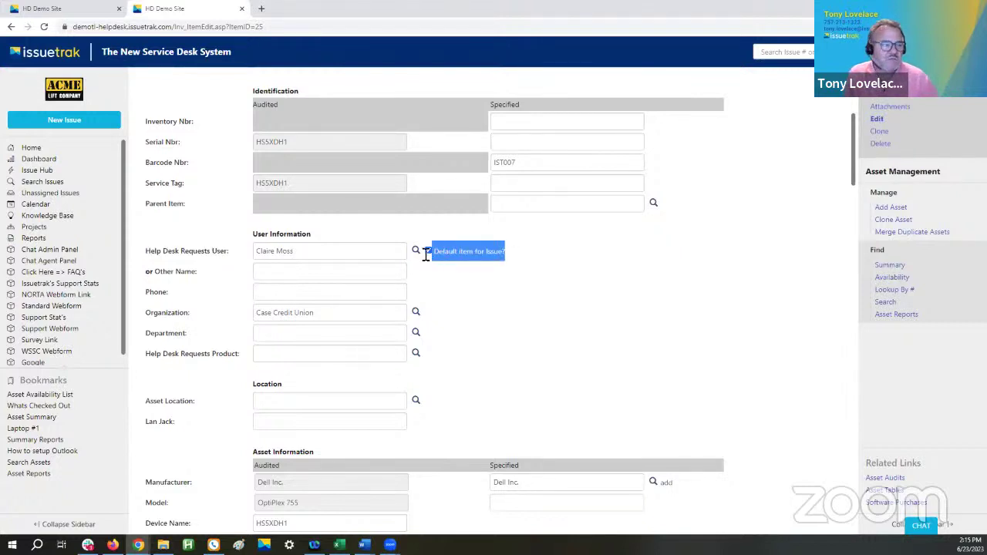
{"action": "left_click", "coordinate": [274, 255]}
{"action": "triple_click", "coordinate": [260, 254]}
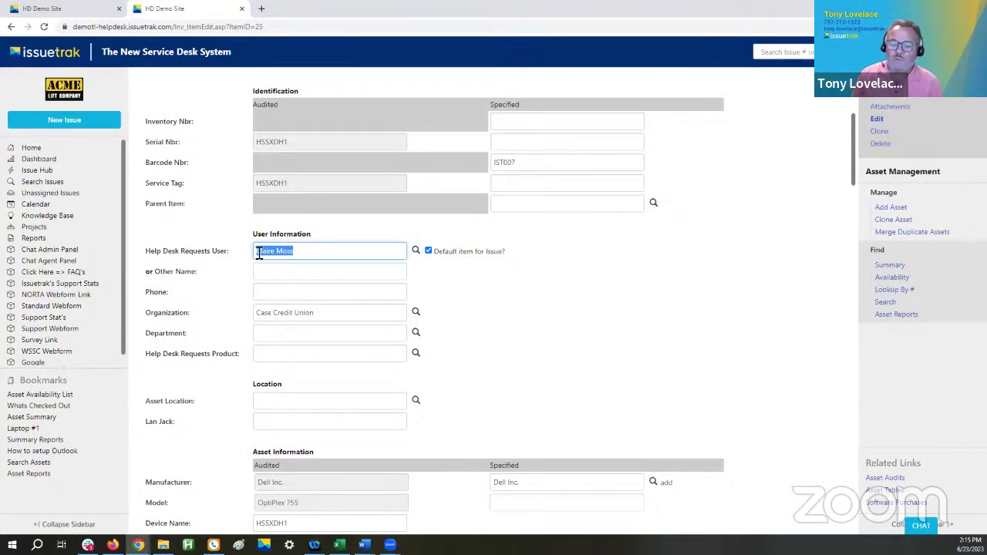
{"action": "scroll", "coordinate": [512, 296], "scroll_direction": "up", "scroll_amount": 3}
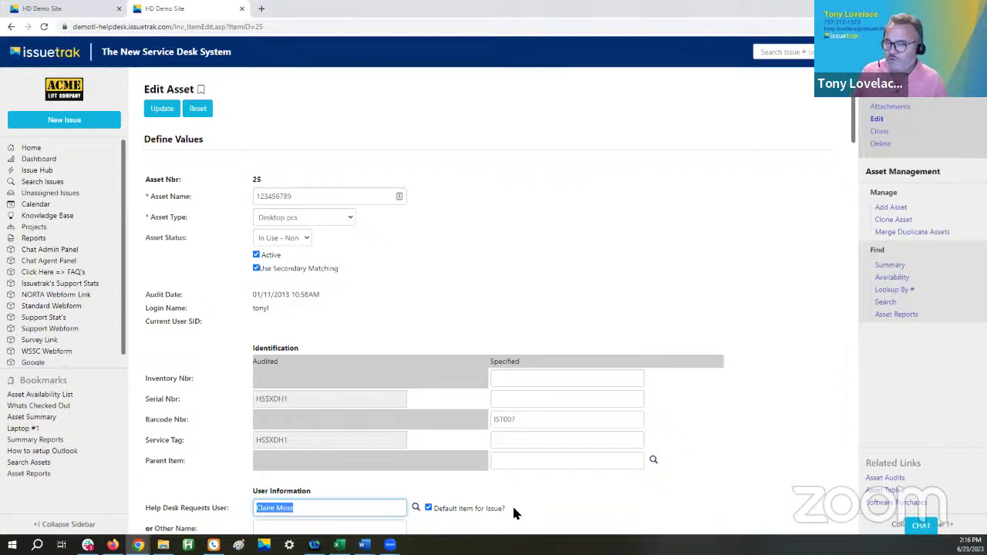
{"action": "scroll", "coordinate": [635, 202], "scroll_direction": "down", "scroll_amount": 2}
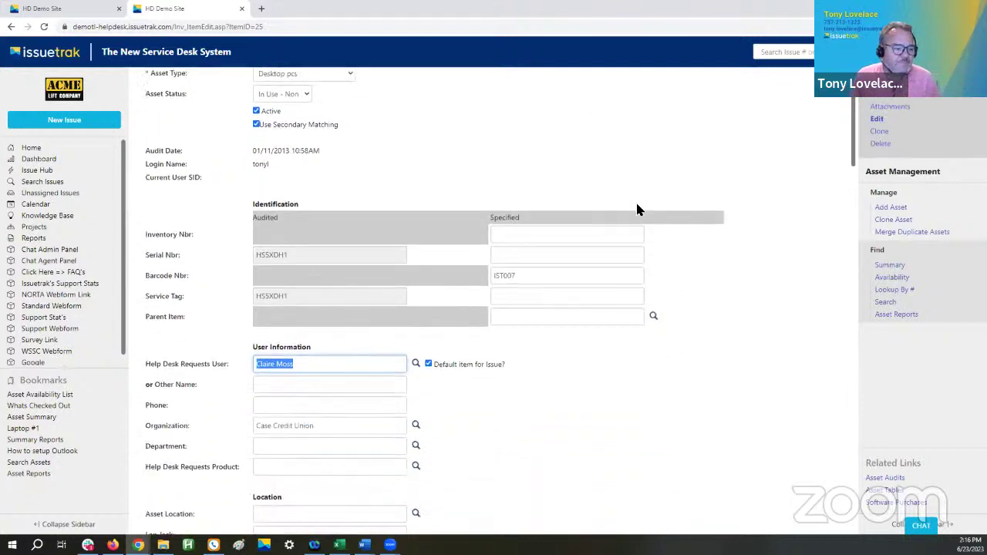
{"action": "scroll", "coordinate": [637, 209], "scroll_direction": "down", "scroll_amount": 2}
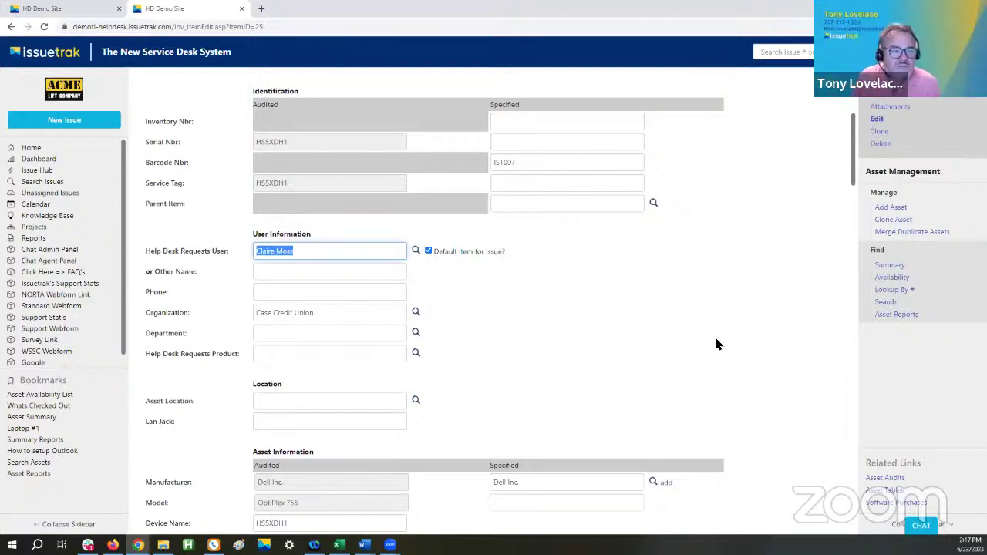
{"action": "scroll", "coordinate": [715, 343], "scroll_direction": "up", "scroll_amount": 3}
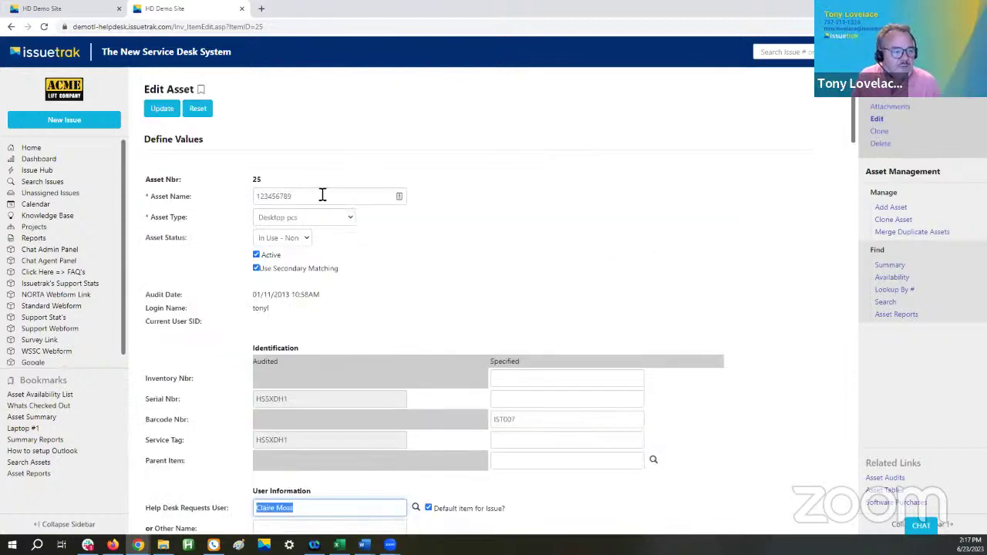
{"action": "scroll", "coordinate": [409, 439], "scroll_direction": "down", "scroll_amount": 6}
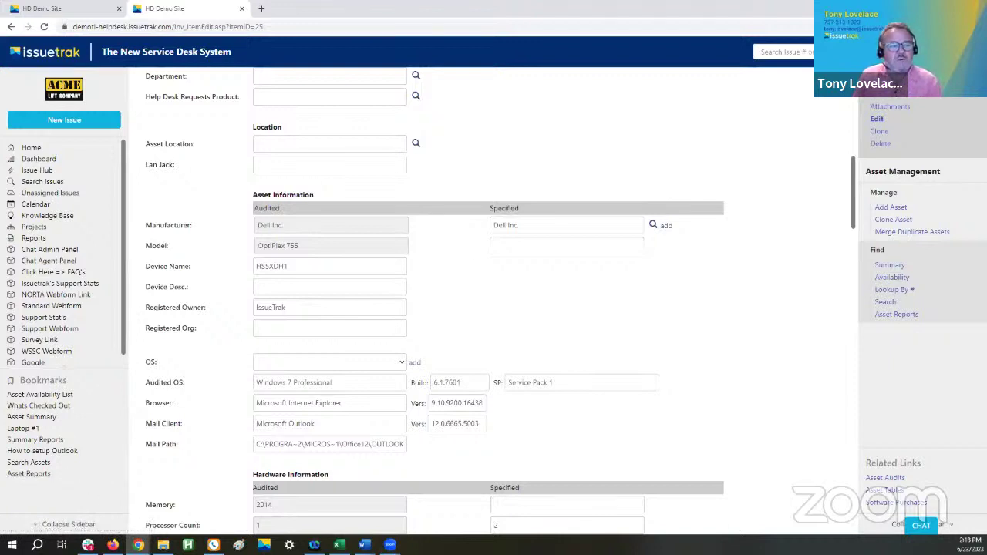
- Run the Software Licensing Summary (Audited) report from the Asset Reports list
{"action": "left_click", "coordinate": [29, 475]}
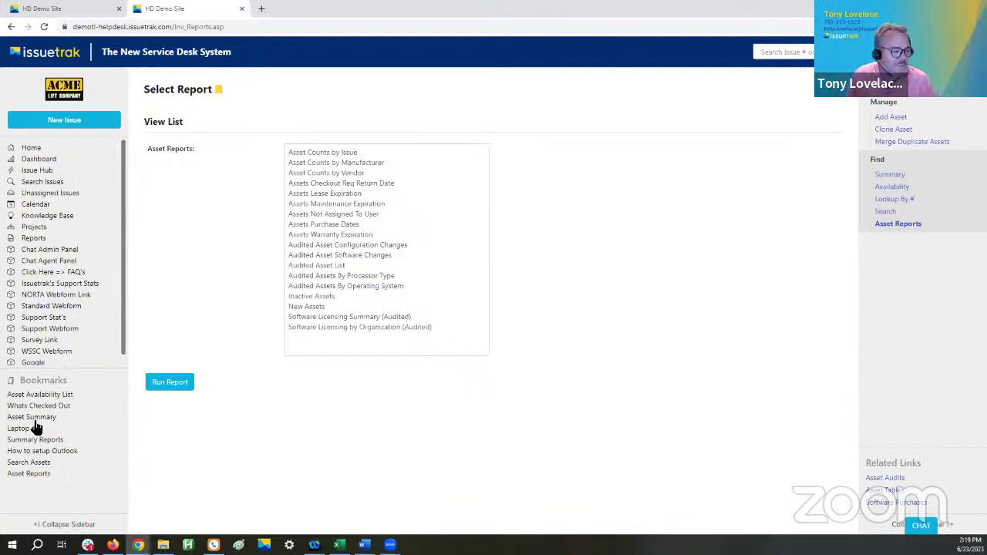
{"action": "left_click", "coordinate": [324, 319]}
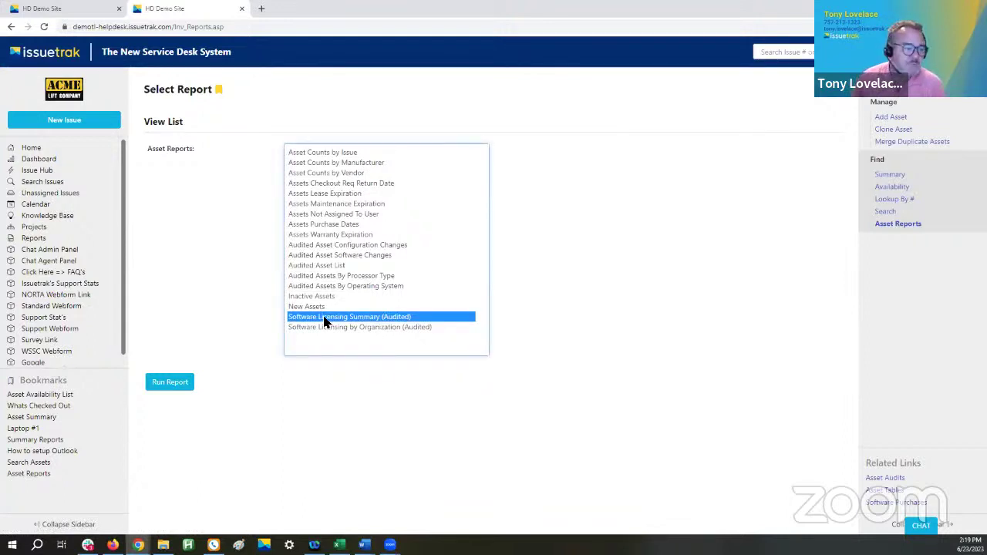
{"action": "left_click", "coordinate": [162, 385]}
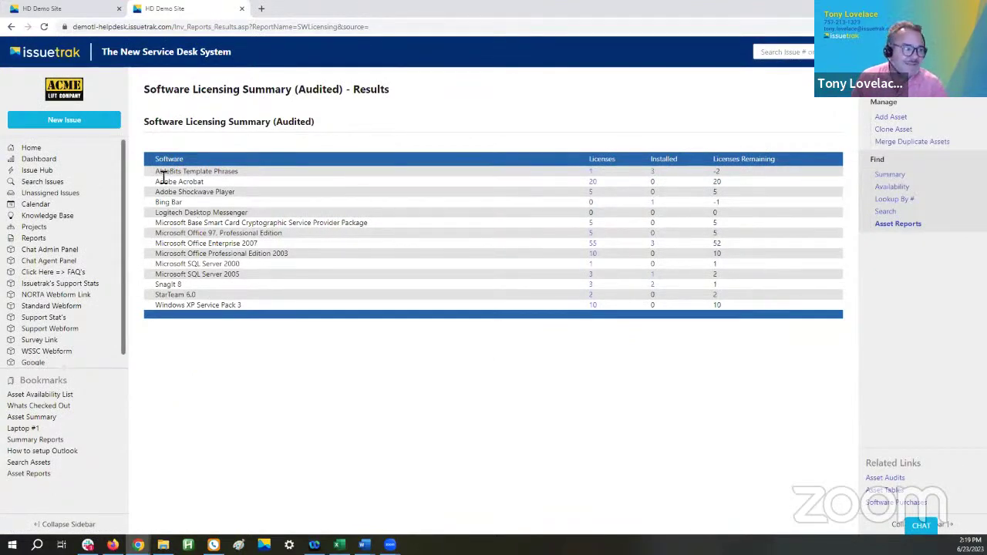
{"action": "left_click_drag", "start_coordinate": [181, 177], "coordinate": [221, 197]}
{"action": "double_click", "coordinate": [199, 182]}
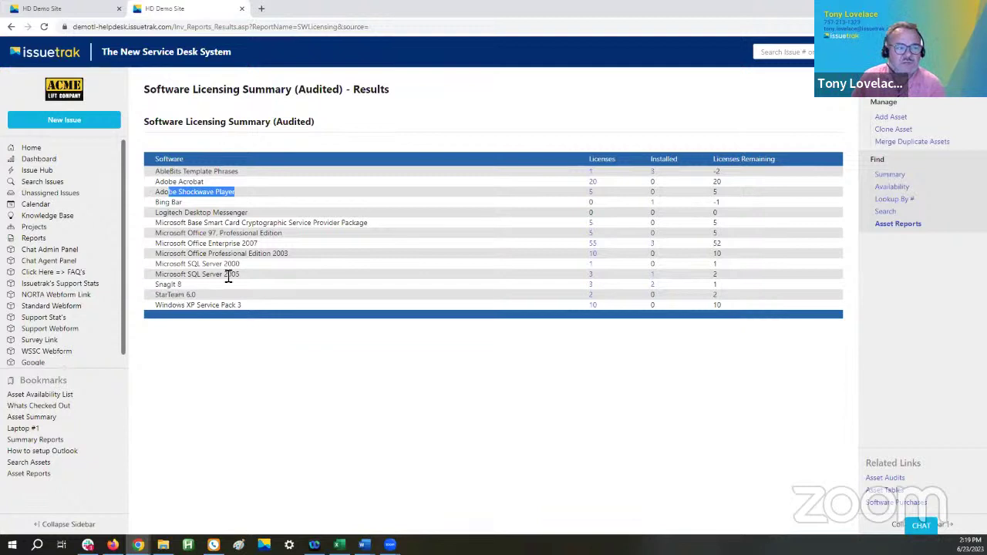
{"action": "left_click", "coordinate": [600, 162]}
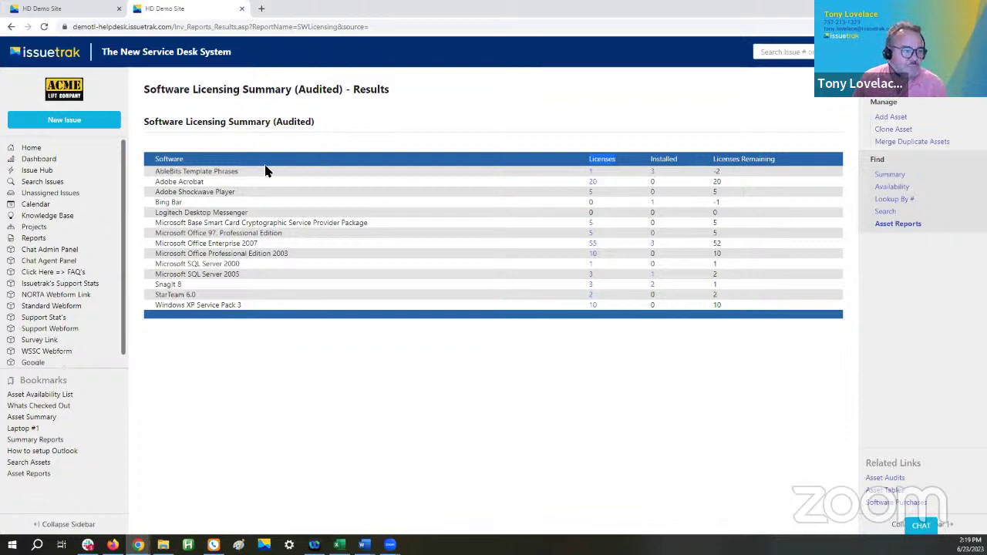
{"action": "left_click_drag", "start_coordinate": [161, 169], "coordinate": [652, 172]}
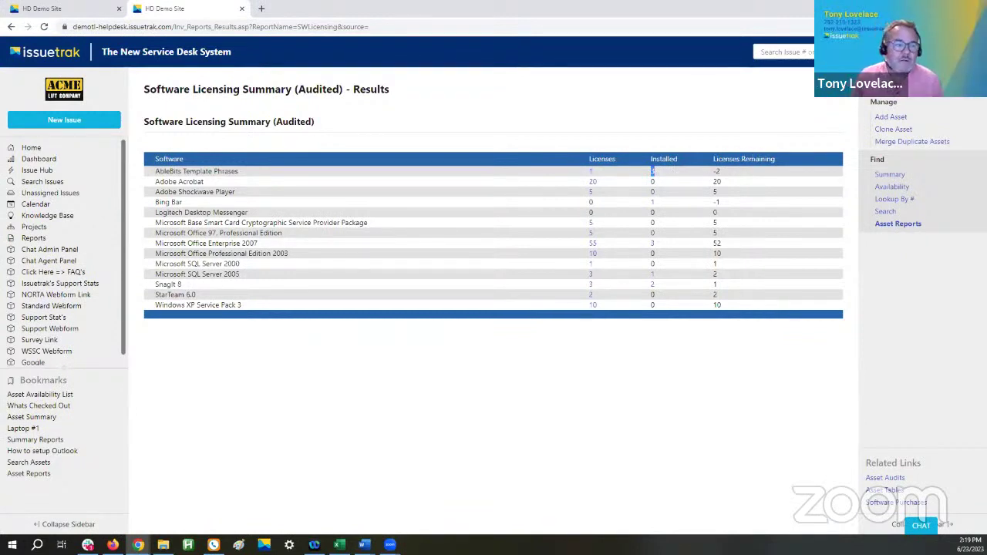
{"action": "left_click", "coordinate": [766, 93]}
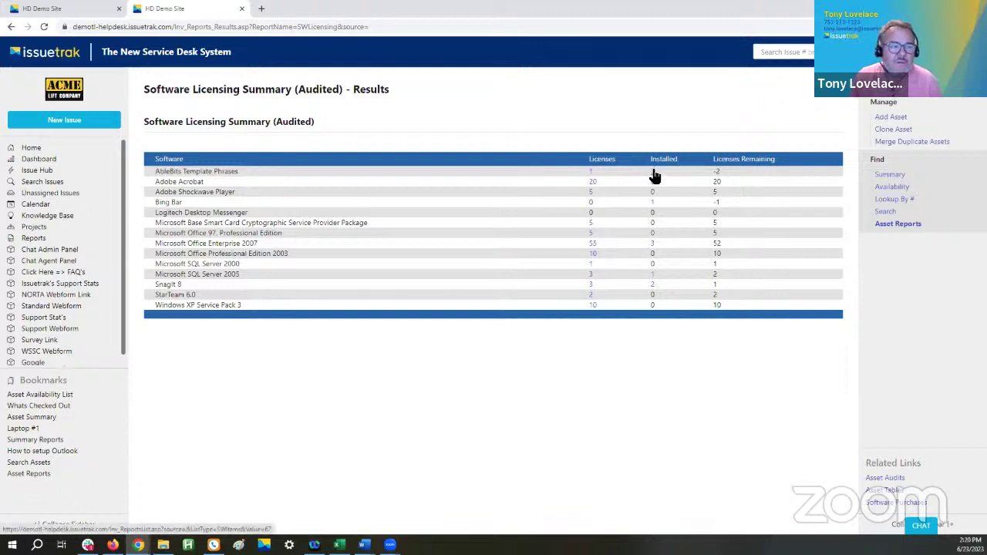
- Open the AbleBits Template Phrases installed list (assets 30, 49, 55) and highlight the first asset's assigned user
{"action": "left_click", "coordinate": [653, 172]}
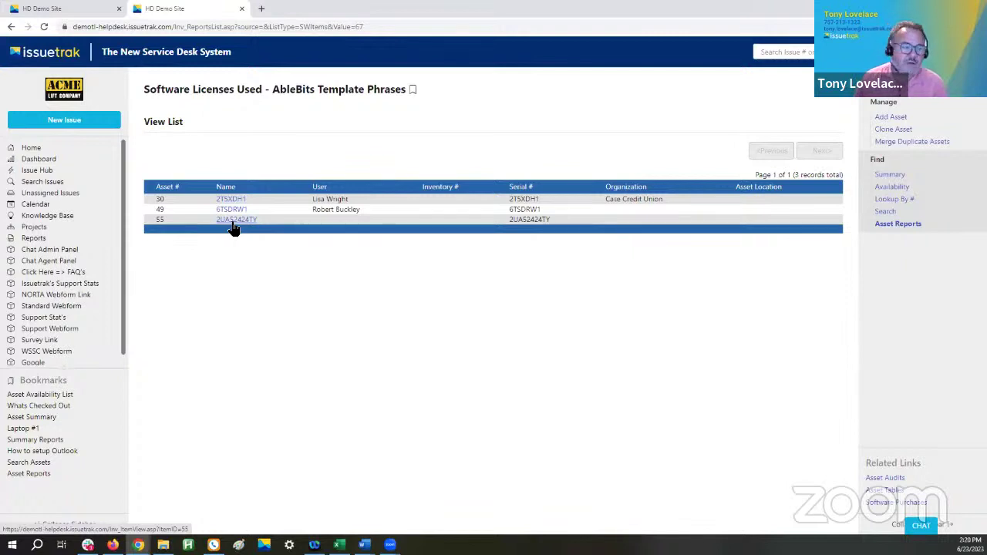
{"action": "left_click_drag", "start_coordinate": [310, 199], "coordinate": [374, 206]}
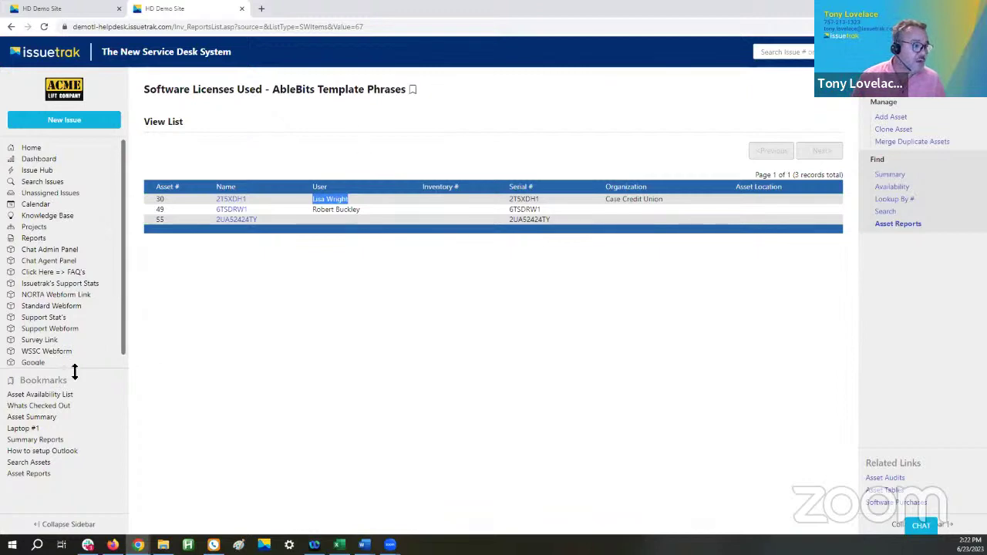
- On Issuetrak's customer support page, highlight the 27-second answer time and 99% satisfaction stats
{"action": "left_click", "coordinate": [30, 318]}
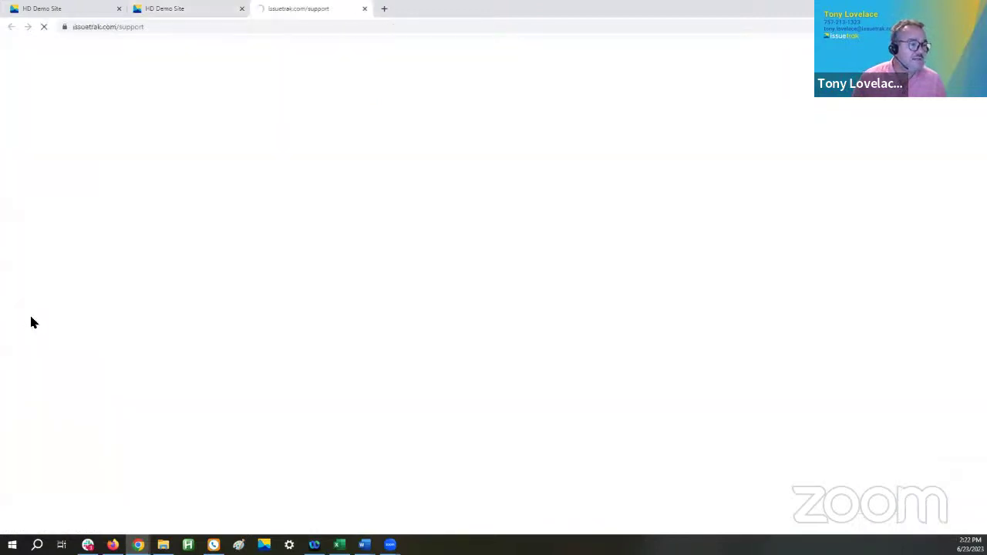
{"action": "scroll", "coordinate": [410, 266], "scroll_direction": "down", "scroll_amount": 15}
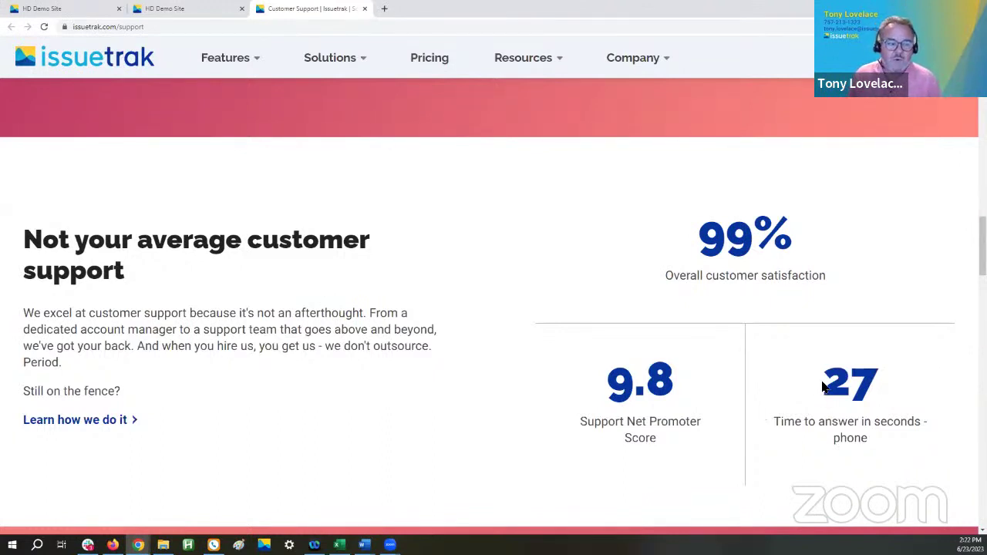
{"action": "left_click_drag", "start_coordinate": [823, 383], "coordinate": [898, 444]}
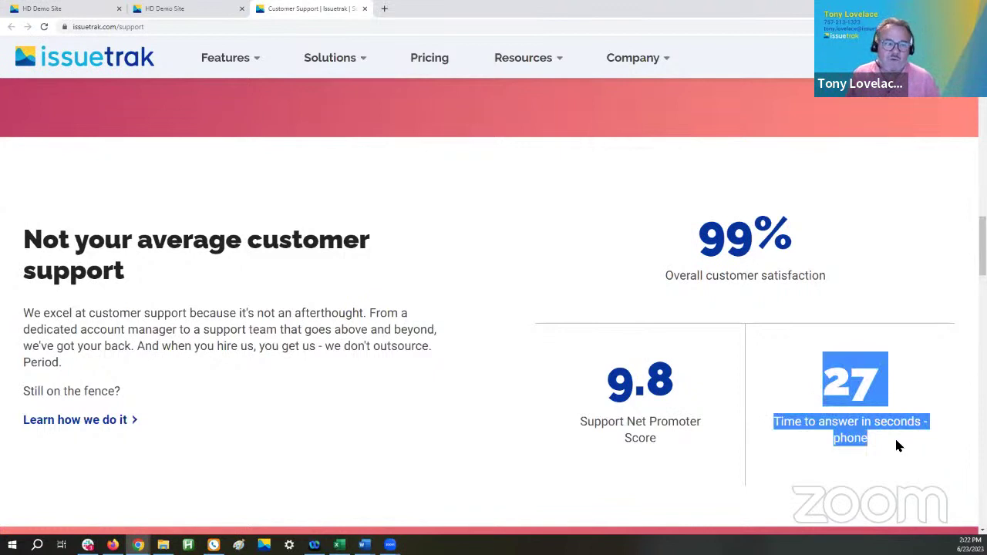
{"action": "left_click_drag", "start_coordinate": [691, 242], "coordinate": [855, 284]}
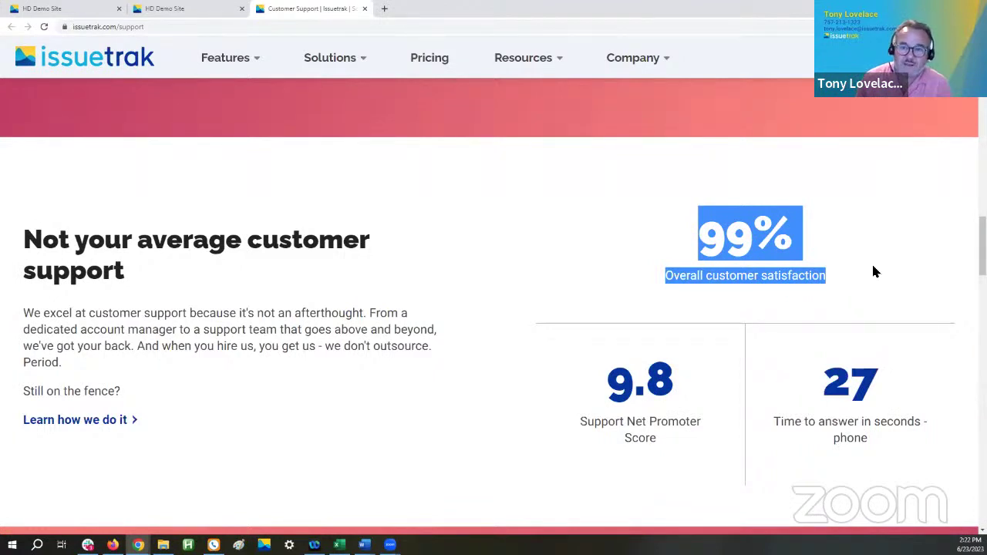
{"action": "left_click", "coordinate": [833, 287]}
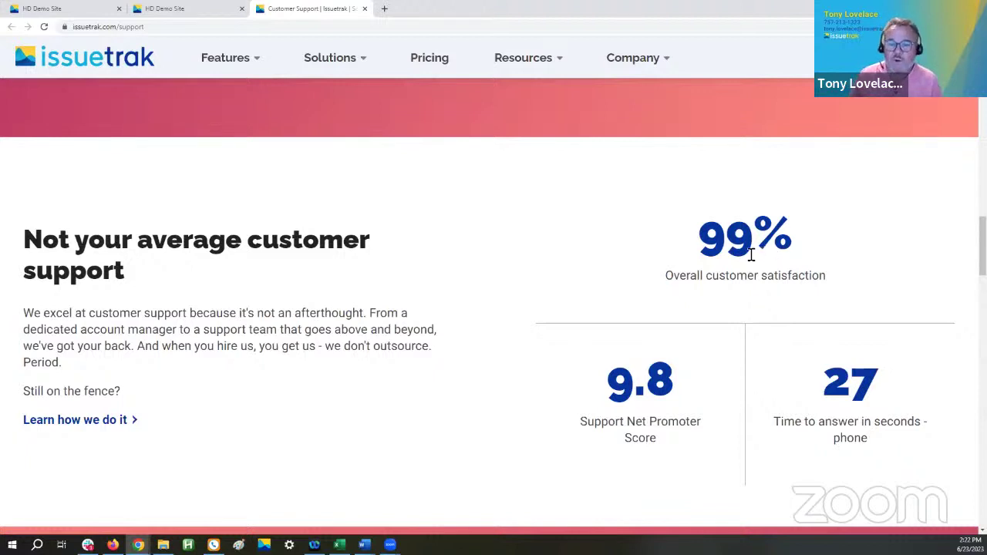
{"action": "left_click_drag", "start_coordinate": [704, 242], "coordinate": [817, 261]}
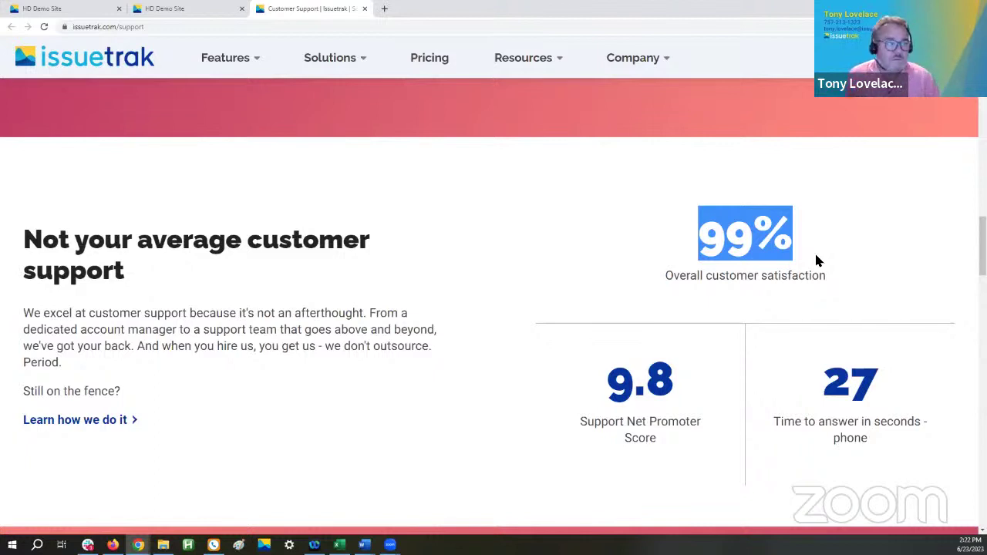
- Go back to the Software Licenses Used tab and open the post-demo Survey Link
{"action": "left_click", "coordinate": [69, 10]}
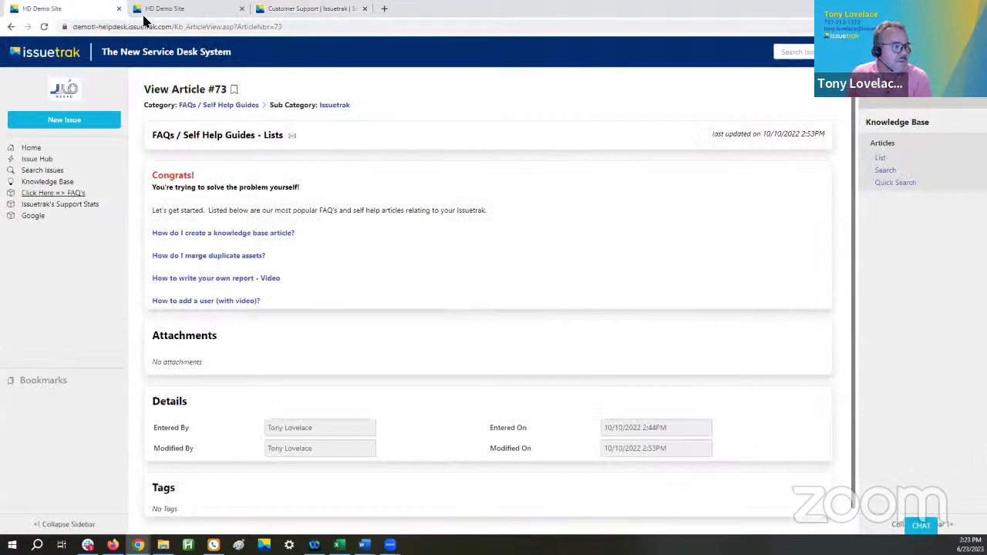
{"action": "left_click", "coordinate": [169, 11]}
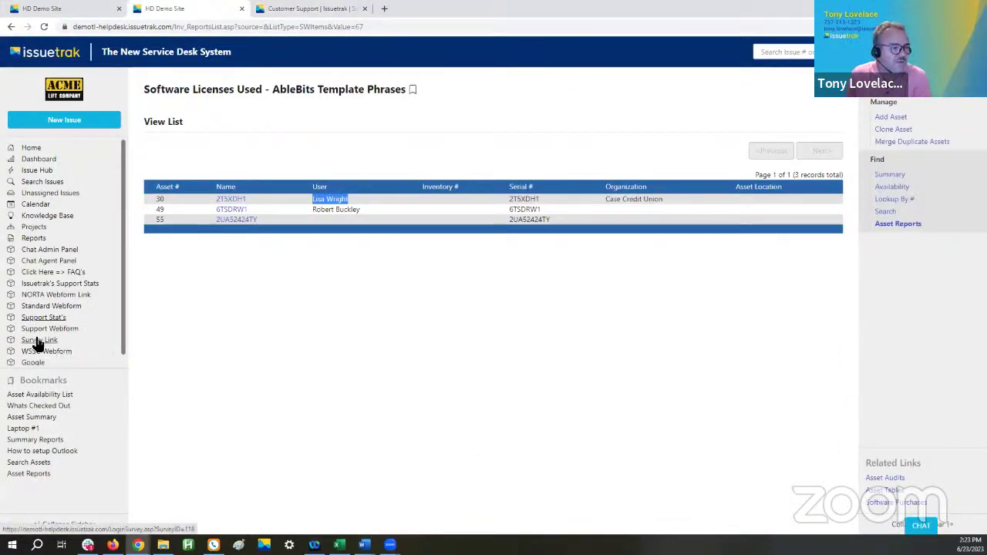
{"action": "left_click", "coordinate": [36, 341]}
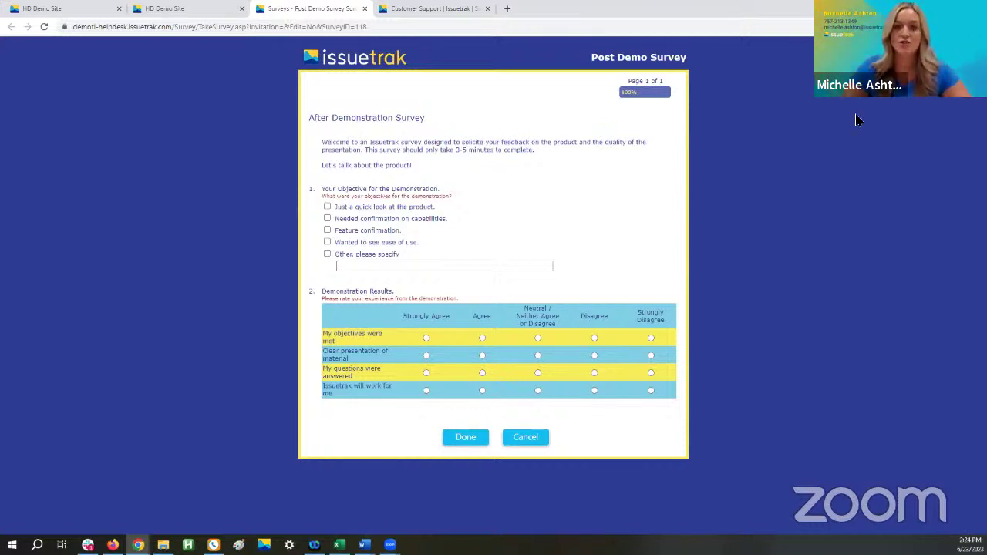
- Return to the Software Licenses Used list for AbleBits Template Phrases
{"action": "left_click", "coordinate": [172, 9]}
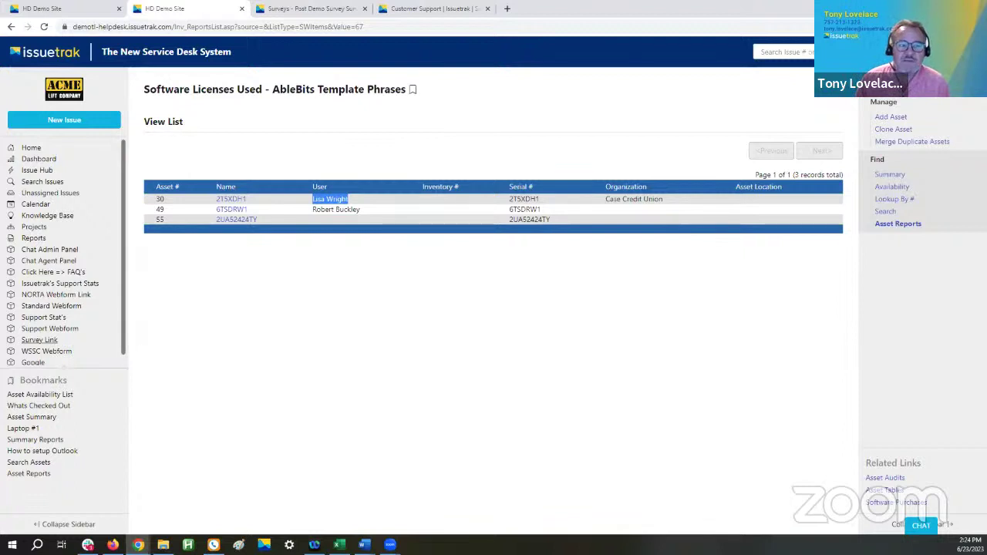
- Open the Help (?) dropdown in the top header
{"action": "left_click", "coordinate": [899, 51]}
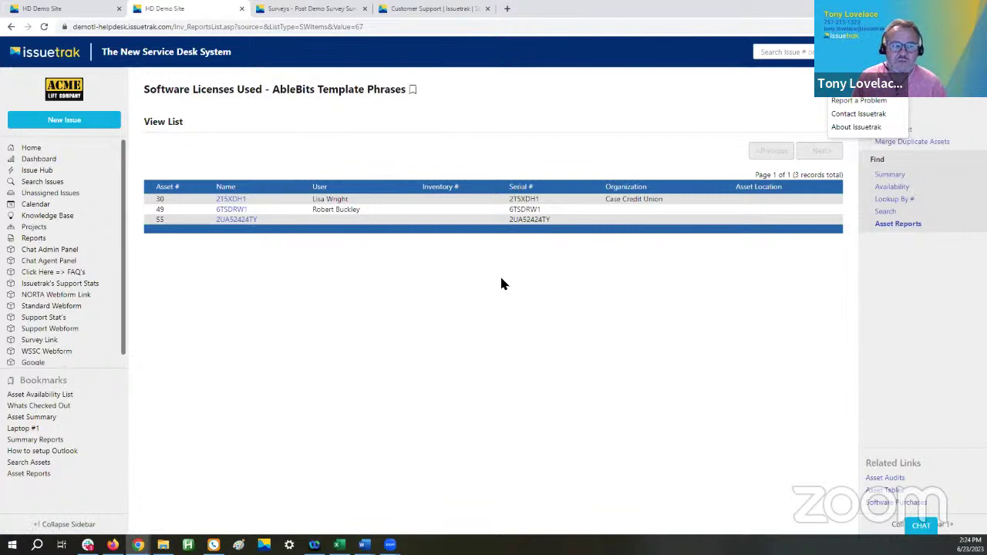
- Open the Issuetrak Support Webform in a new tab, then go back to the HD Demo Site tab
{"action": "left_click", "coordinate": [852, 115]}
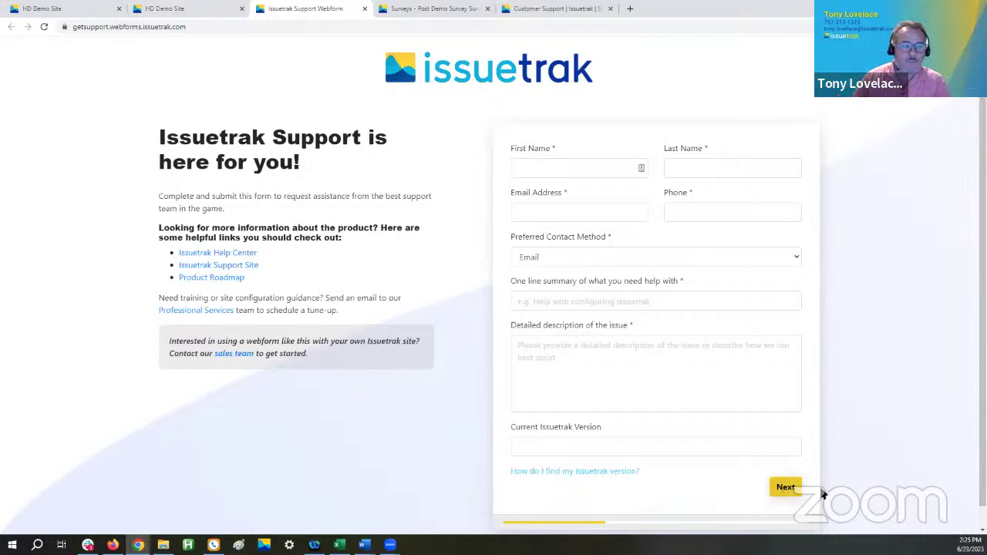
{"action": "left_click", "coordinate": [178, 10]}
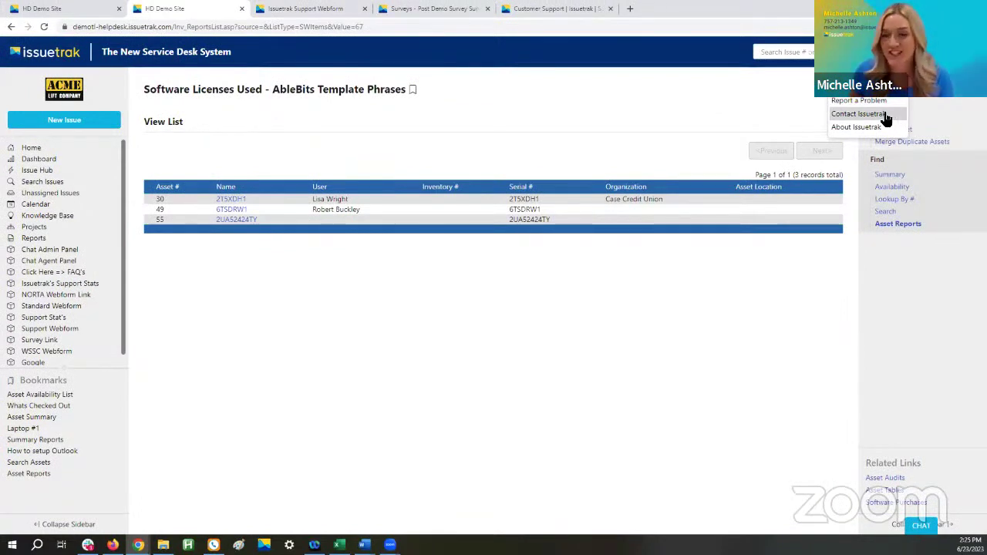
- Show the Get in touch contact panel and highlight the Sales Team email address
{"action": "left_click", "coordinate": [844, 119]}
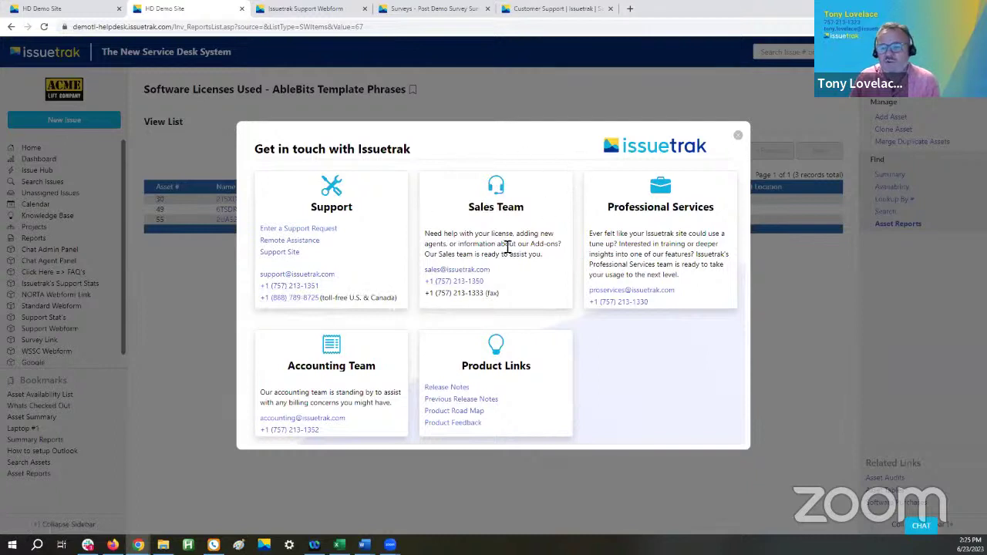
{"action": "left_click_drag", "start_coordinate": [508, 271], "coordinate": [421, 271]}
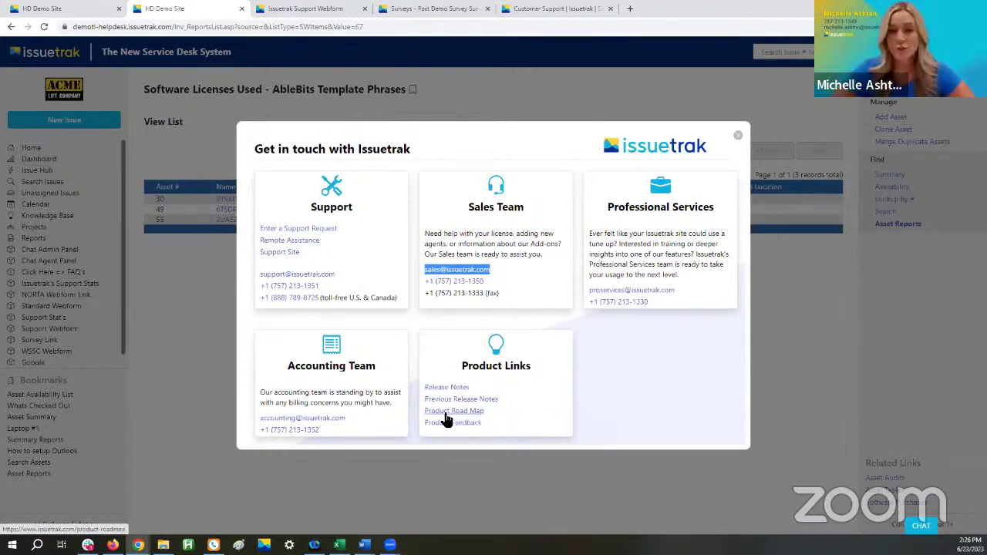
- Browse the Product Road Map monthly plans in a new tab, then return to the HD Demo Site tab
{"action": "left_click", "coordinate": [453, 411]}
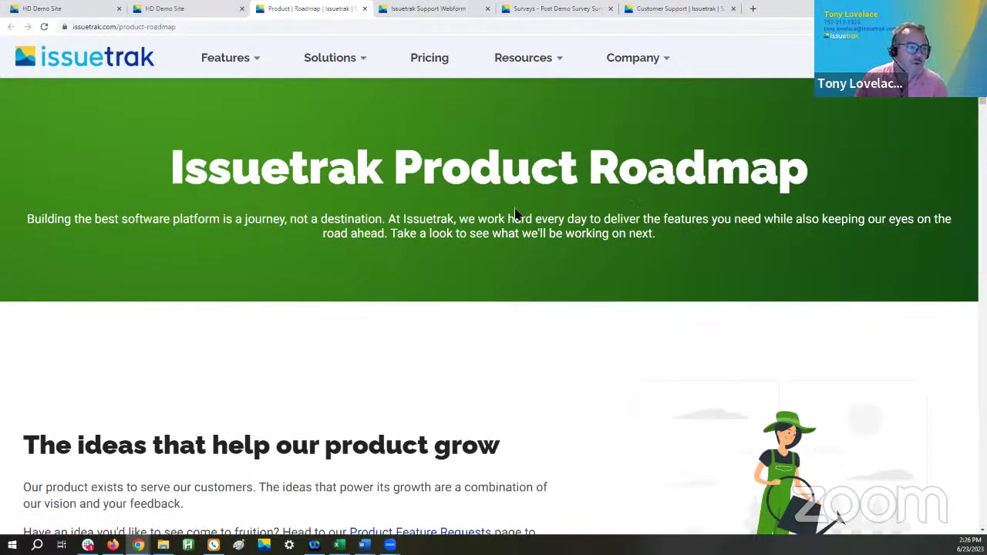
{"action": "scroll", "coordinate": [498, 219], "scroll_direction": "down", "scroll_amount": 8}
{"action": "scroll", "coordinate": [486, 291], "scroll_direction": "down", "scroll_amount": 12}
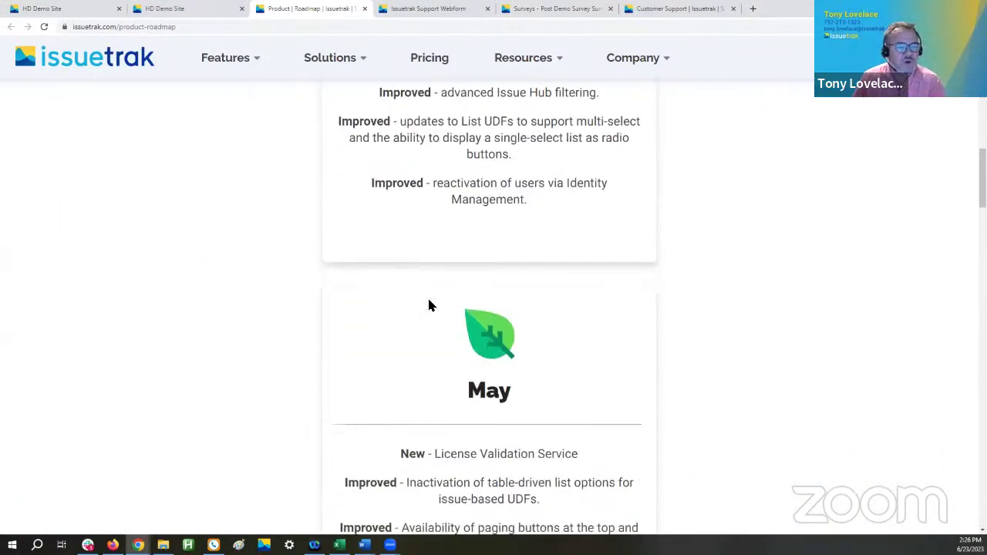
{"action": "scroll", "coordinate": [459, 368], "scroll_direction": "down", "scroll_amount": 3}
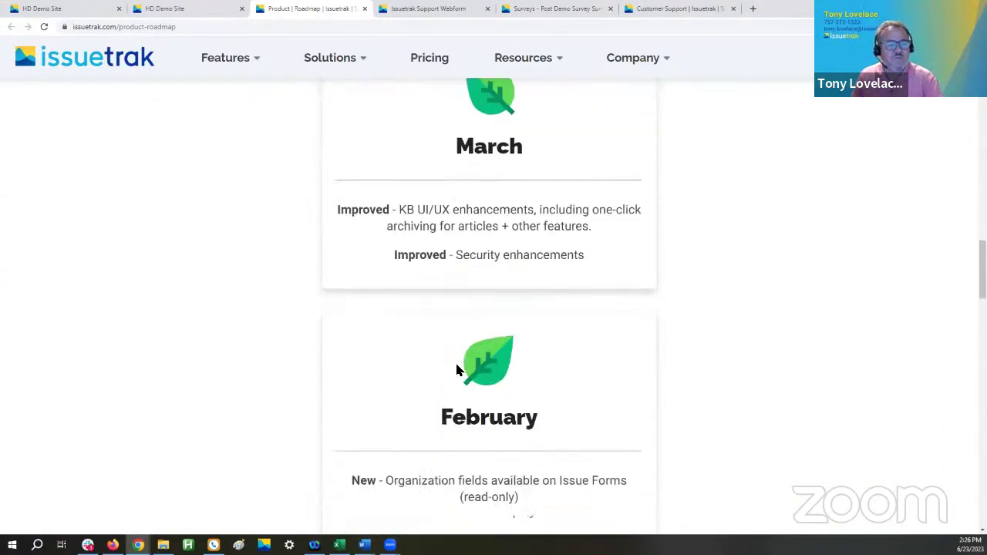
{"action": "scroll", "coordinate": [467, 373], "scroll_direction": "up", "scroll_amount": 3}
{"action": "scroll", "coordinate": [473, 370], "scroll_direction": "up", "scroll_amount": 5}
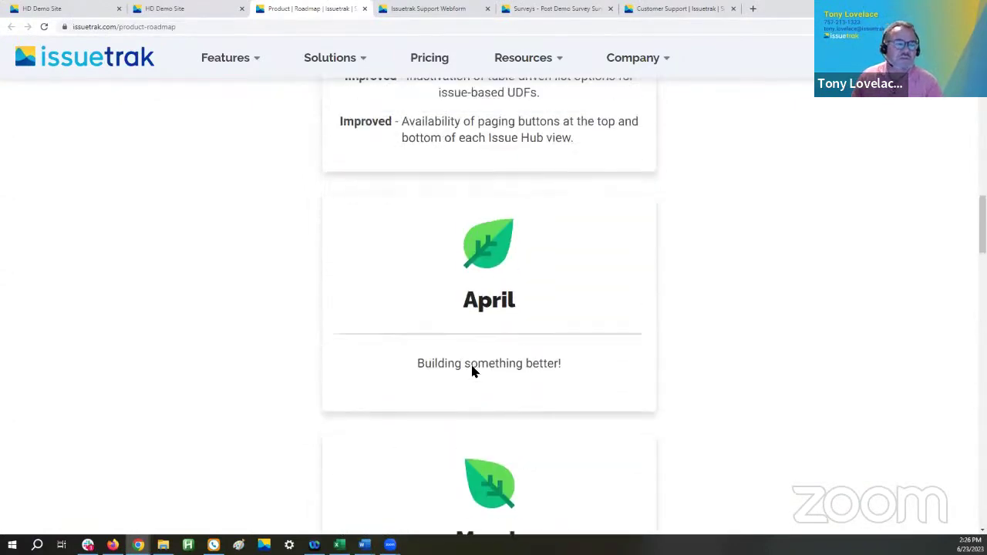
{"action": "scroll", "coordinate": [473, 362], "scroll_direction": "up", "scroll_amount": 6}
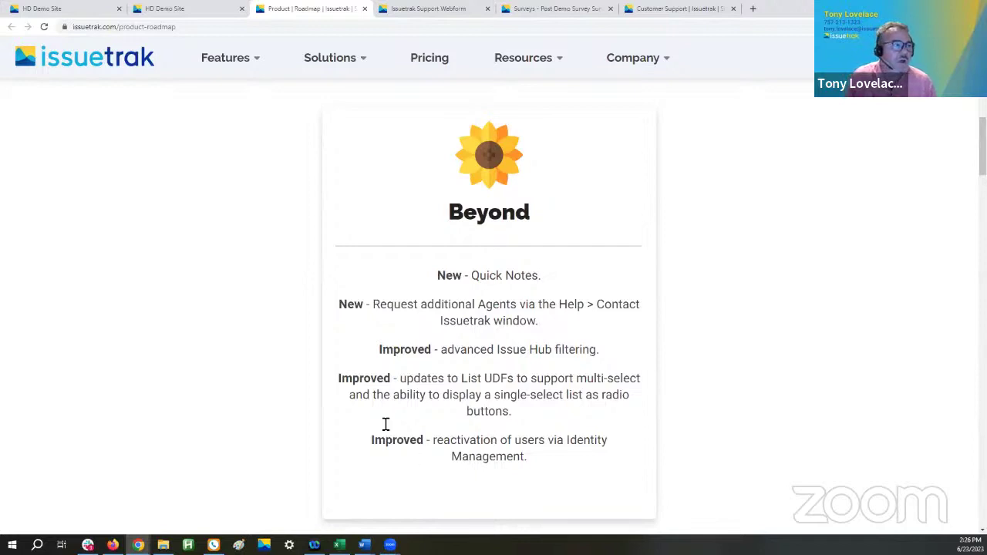
{"action": "left_click", "coordinate": [200, 10]}
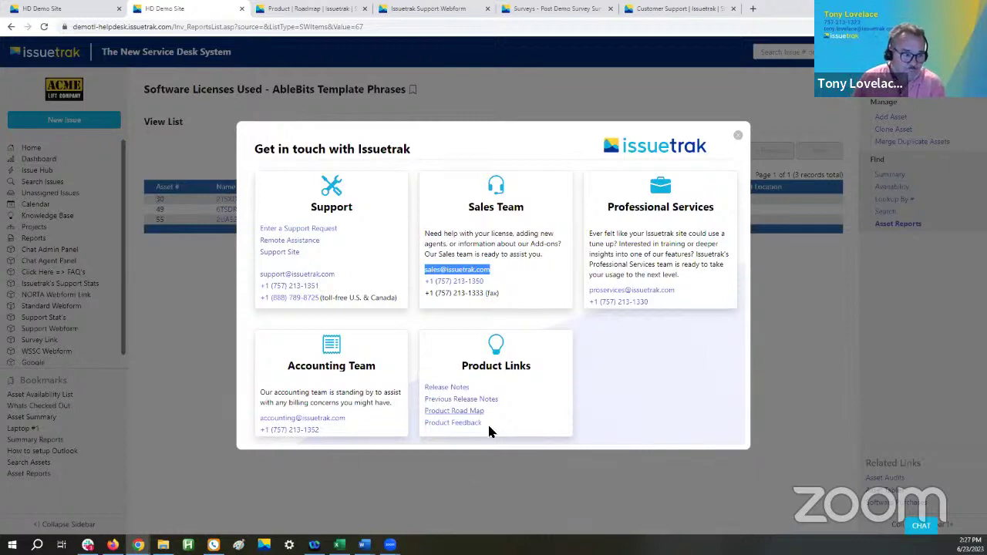
- Open the Product Feedback Feature Requests form and review it, leaving Request Category unselected
{"action": "left_click", "coordinate": [434, 422]}
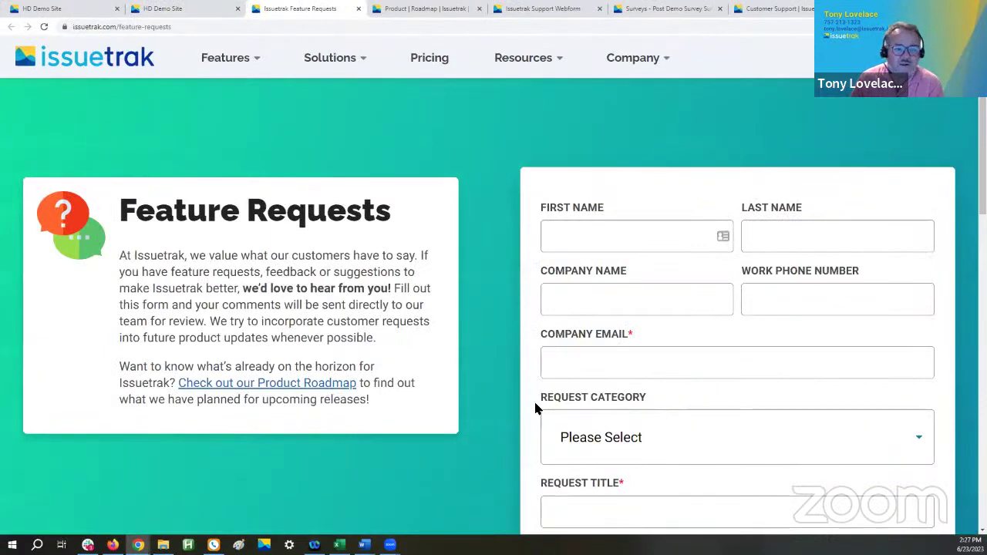
{"action": "scroll", "coordinate": [723, 433], "scroll_direction": "down", "scroll_amount": 2}
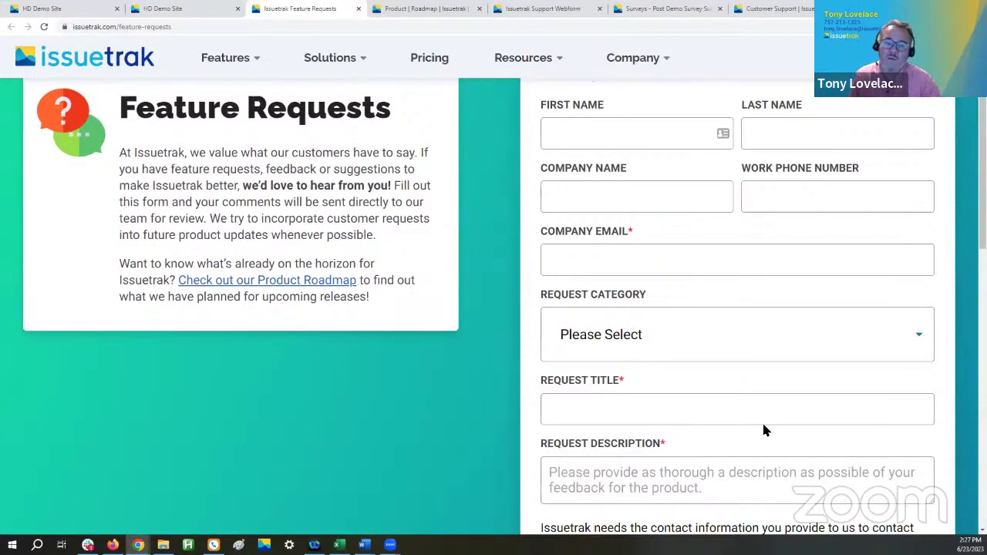
{"action": "left_click", "coordinate": [602, 335]}
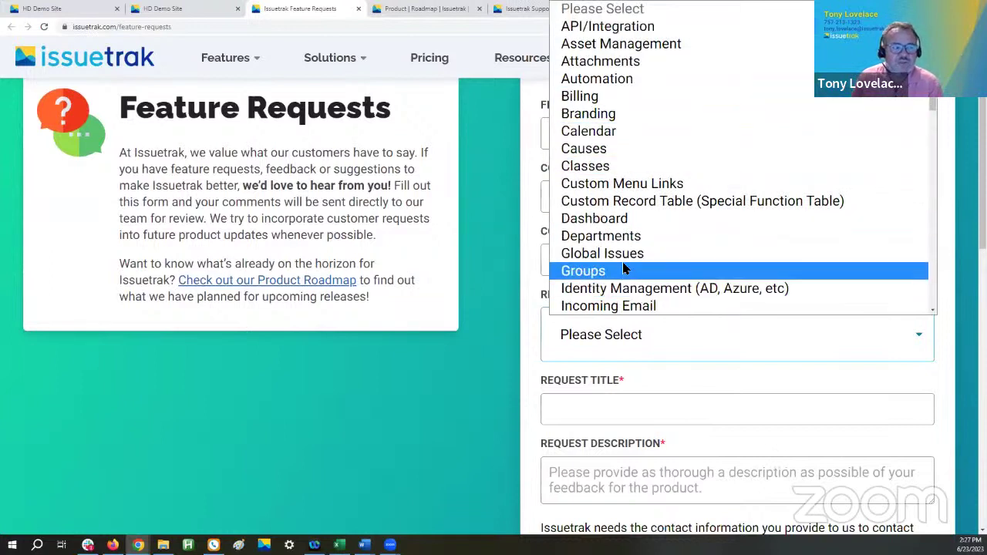
{"action": "left_click", "coordinate": [522, 271]}
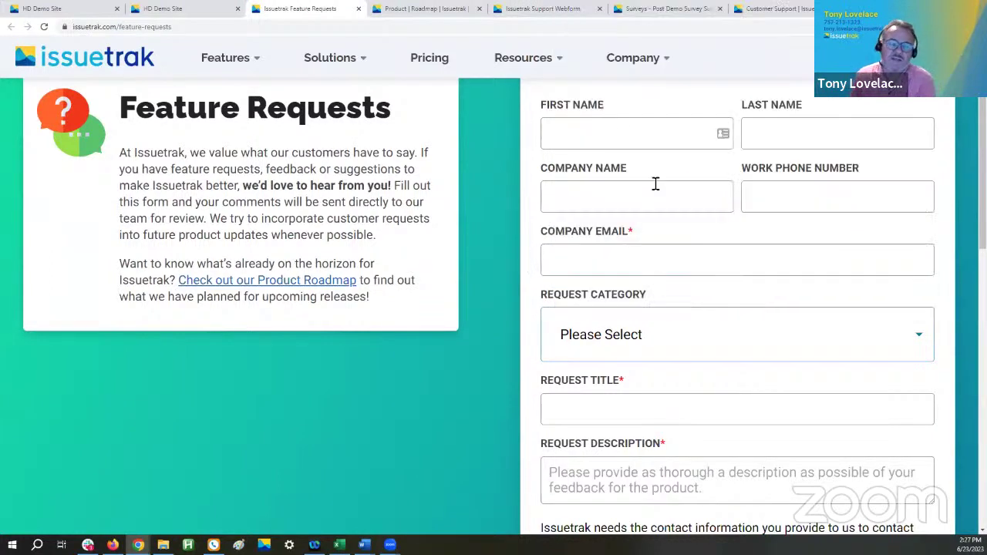
{"action": "scroll", "coordinate": [702, 266], "scroll_direction": "down", "scroll_amount": 1}
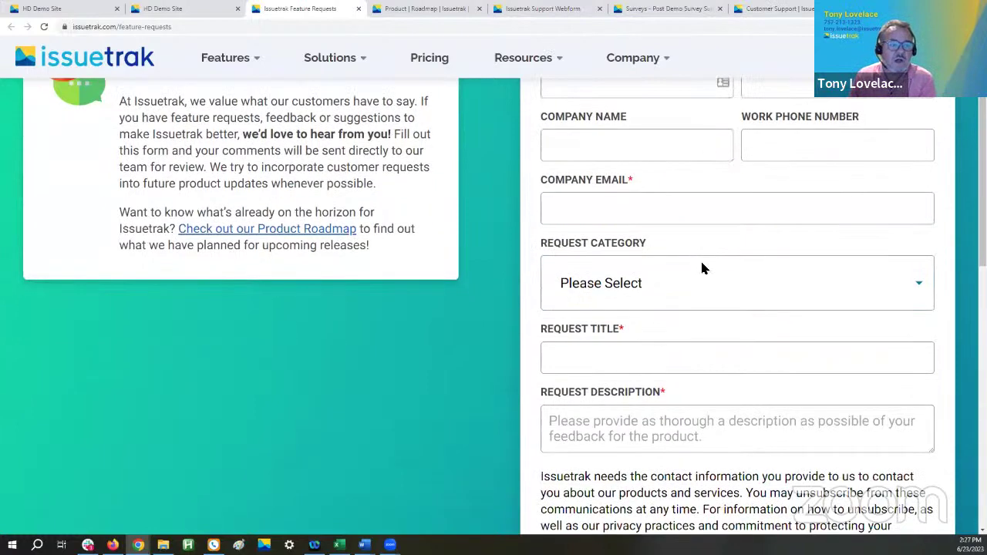
{"action": "scroll", "coordinate": [694, 270], "scroll_direction": "up", "scroll_amount": 2}
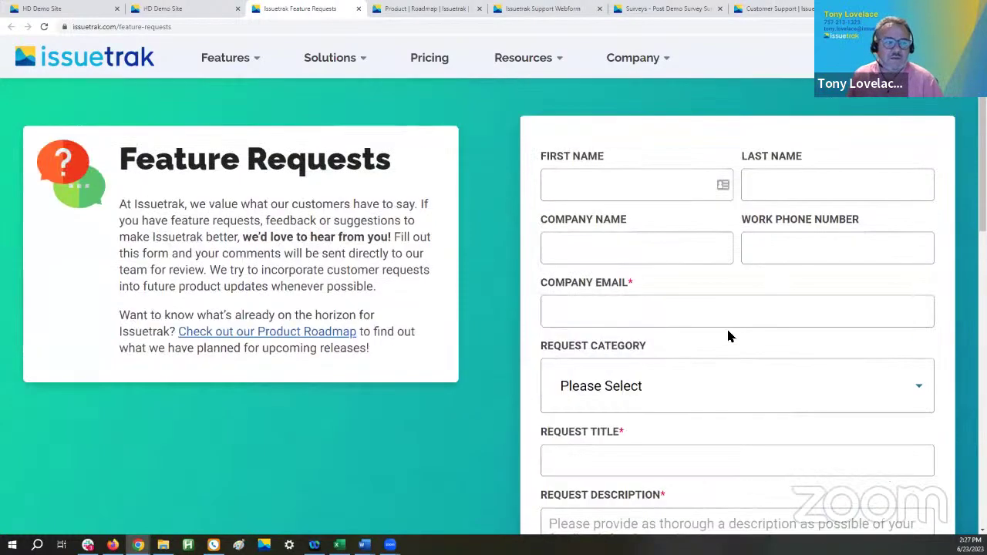
{"action": "scroll", "coordinate": [668, 227], "scroll_direction": "up", "scroll_amount": 1}
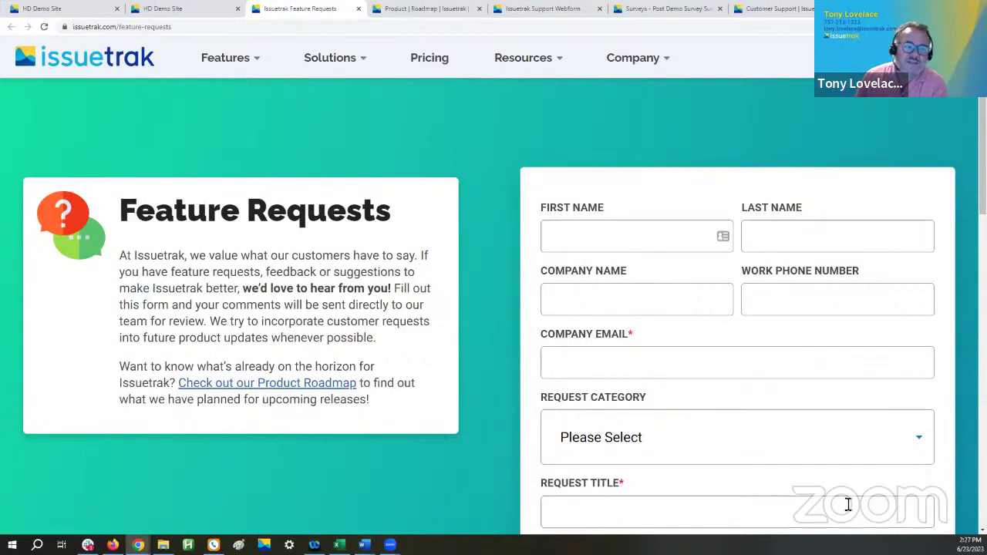
{"action": "scroll", "coordinate": [654, 403], "scroll_direction": "down", "scroll_amount": 1}
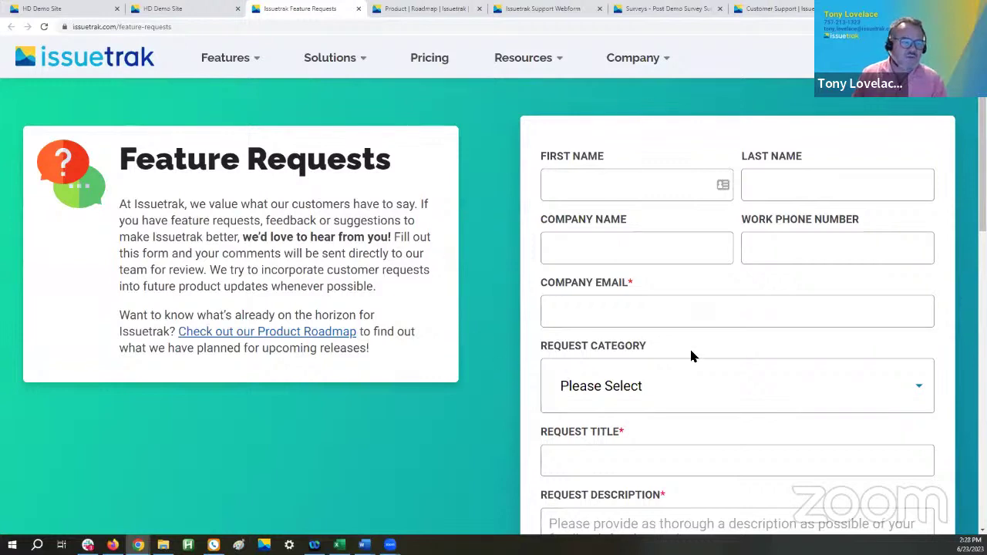
{"action": "scroll", "coordinate": [689, 355], "scroll_direction": "down", "scroll_amount": 2}
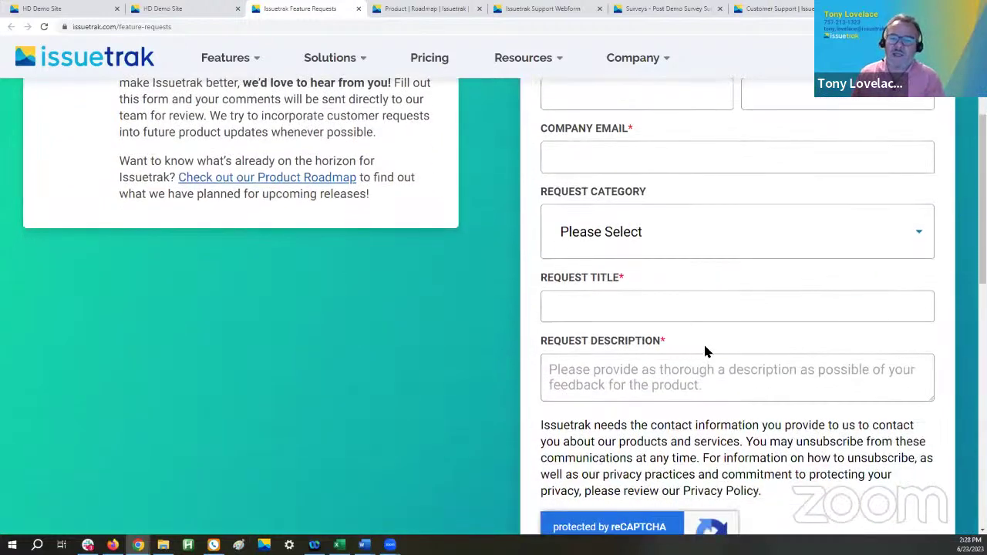